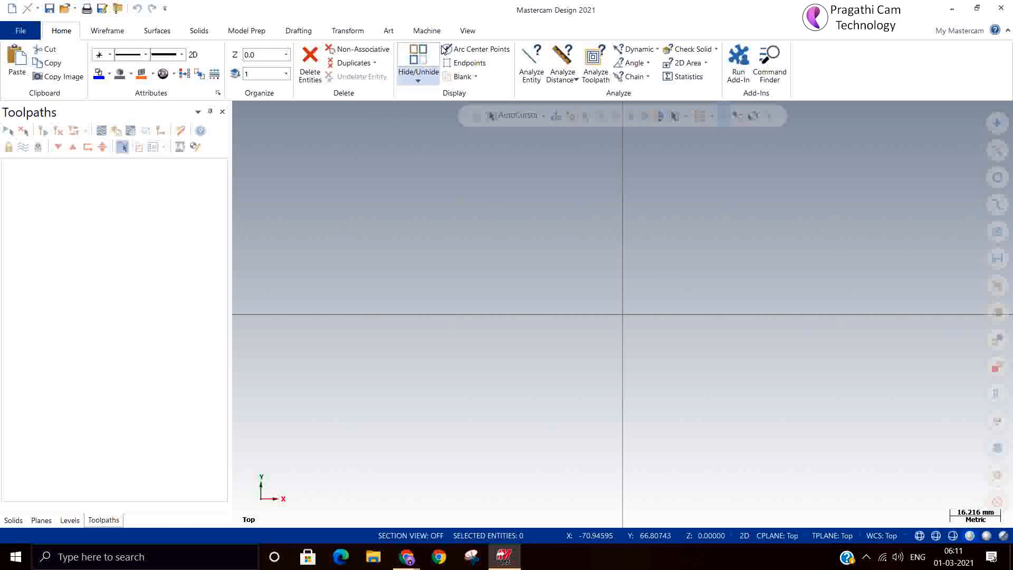
Open the recent drawing Surface Rough pocket.mcam and show the part in isometric view
click(27, 31)
click(38, 101)
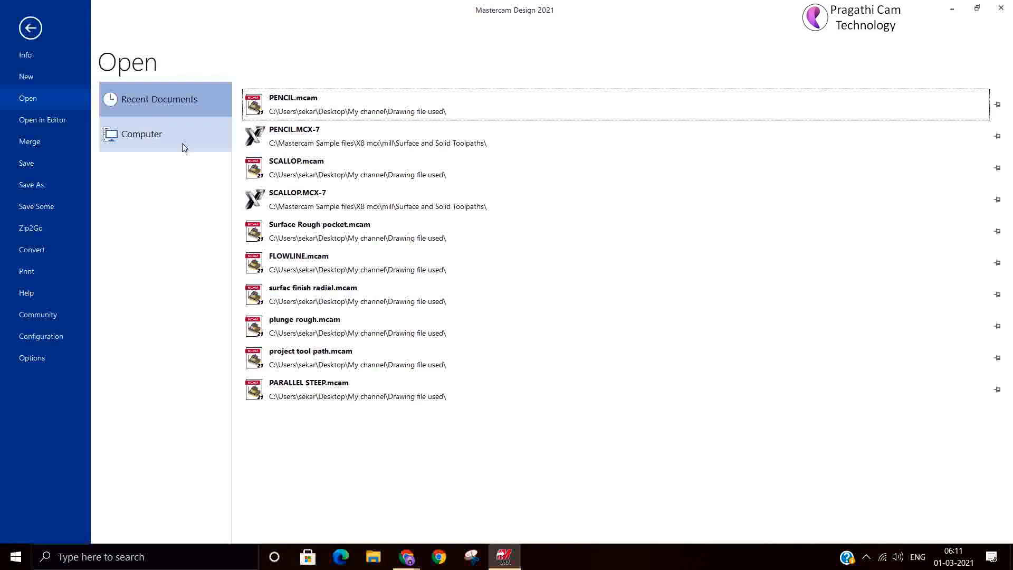
click(301, 227)
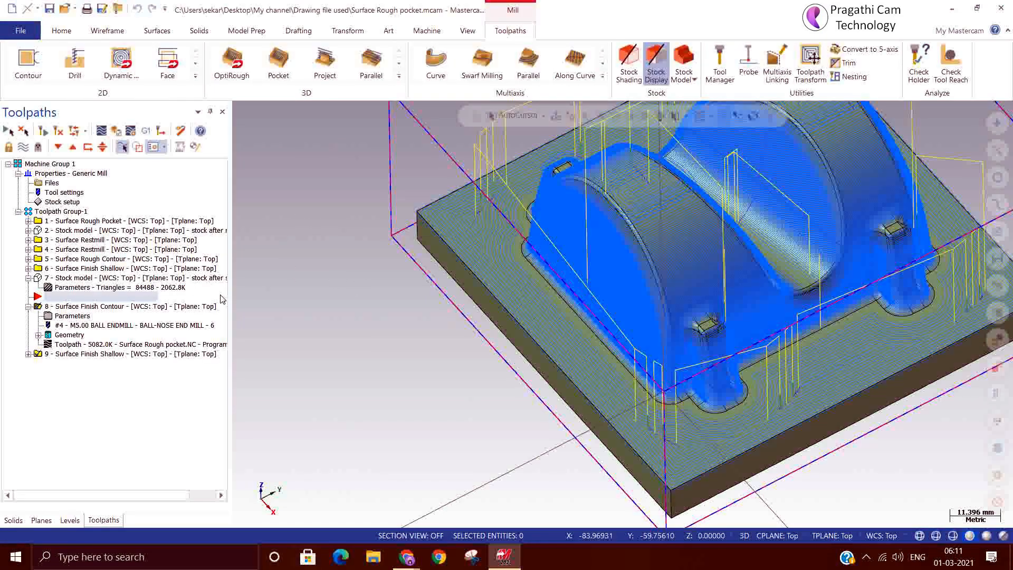
right_click(411, 312)
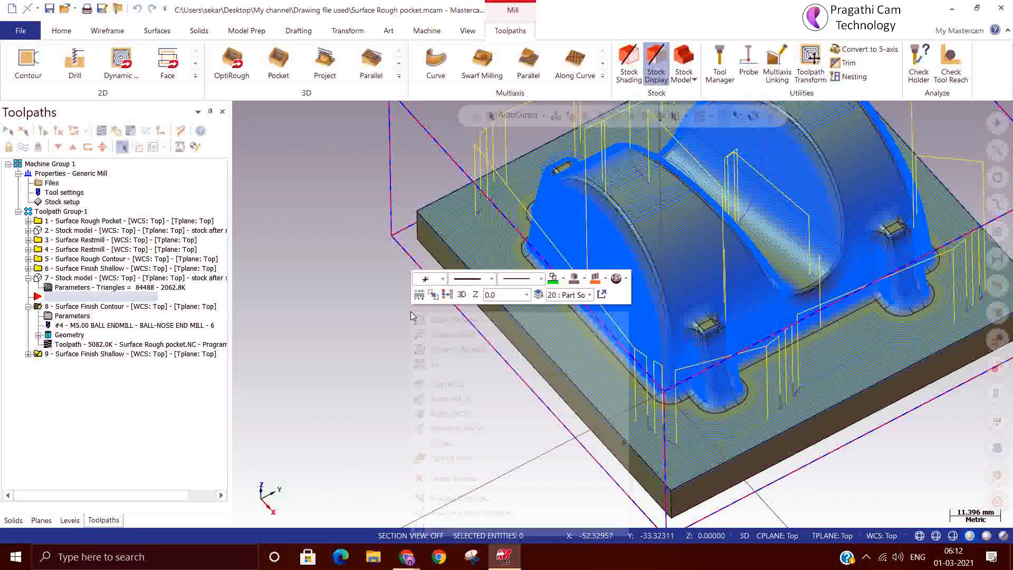
click(455, 420)
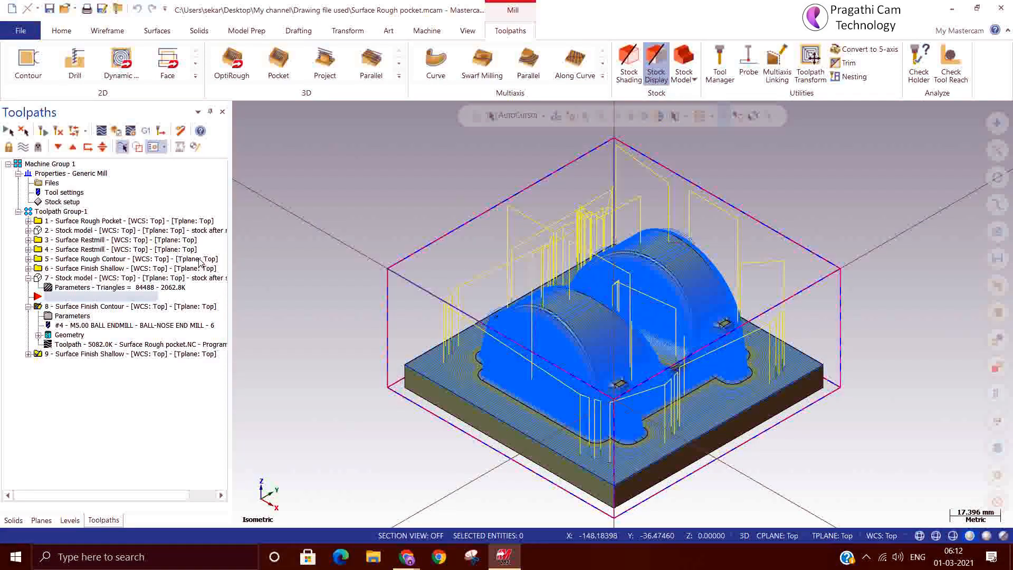
Set the simulator stock to the stock model "stock after semi finish"
click(118, 132)
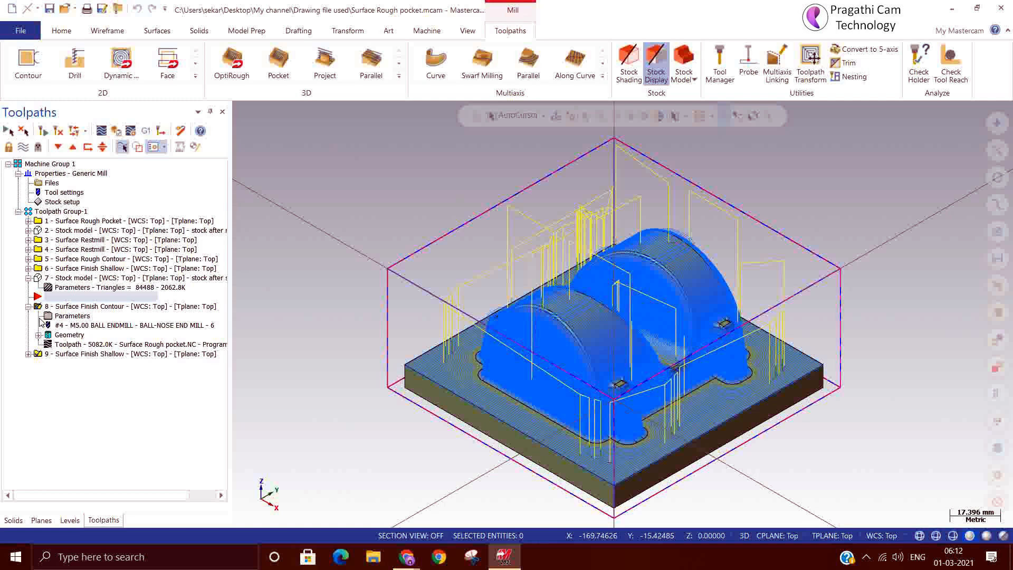
click(130, 130)
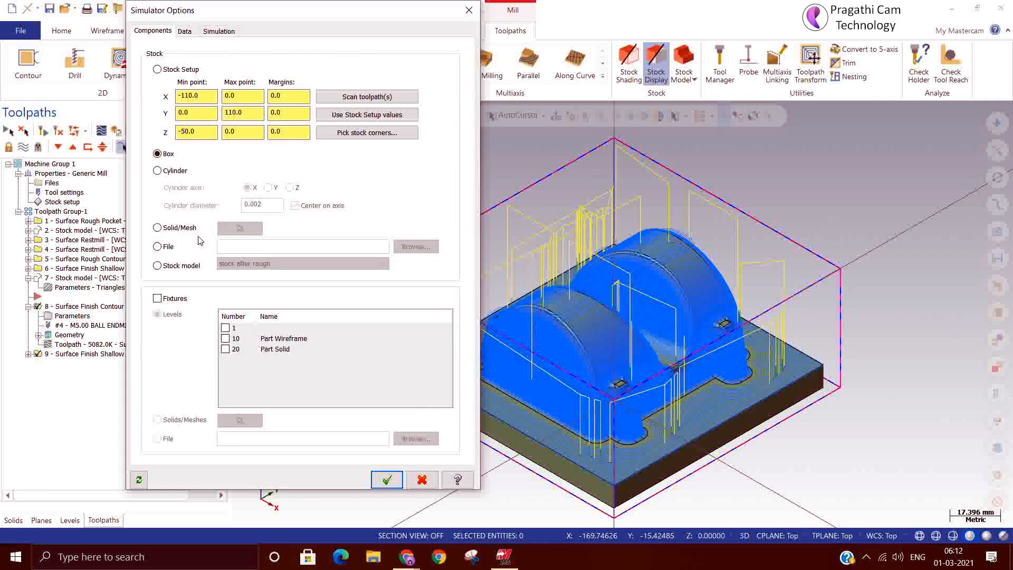
click(185, 266)
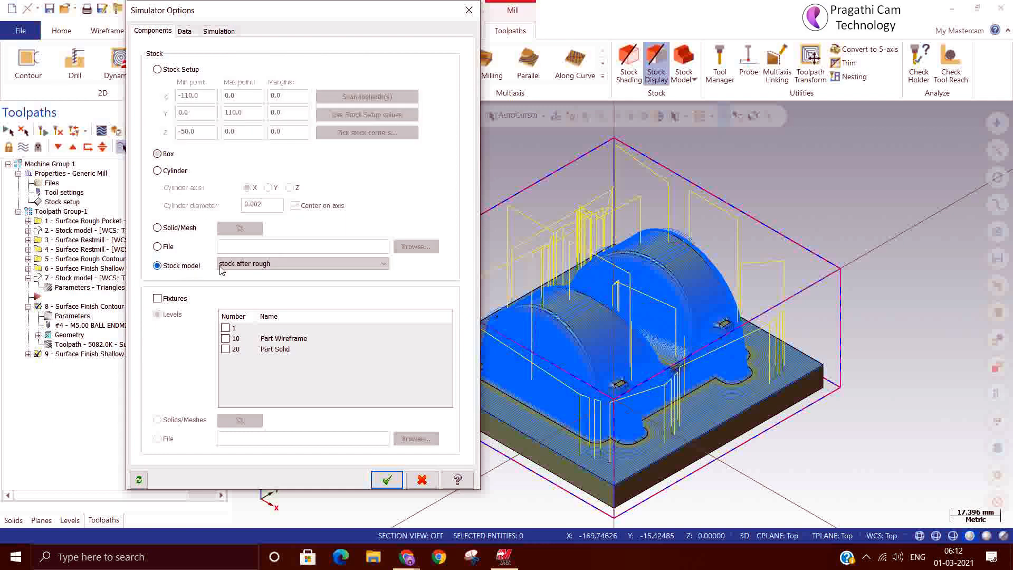
click(242, 263)
click(241, 284)
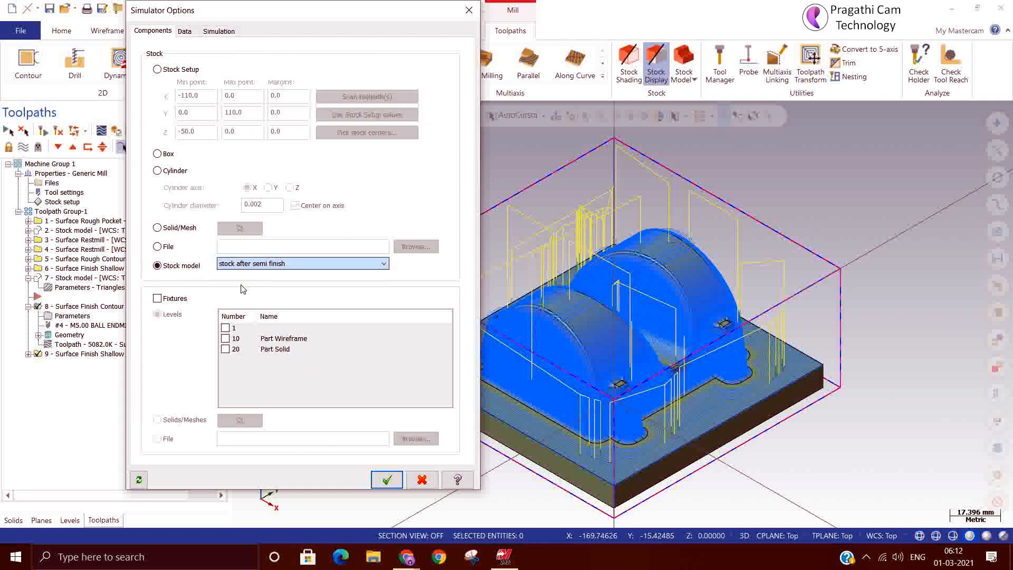
click(387, 480)
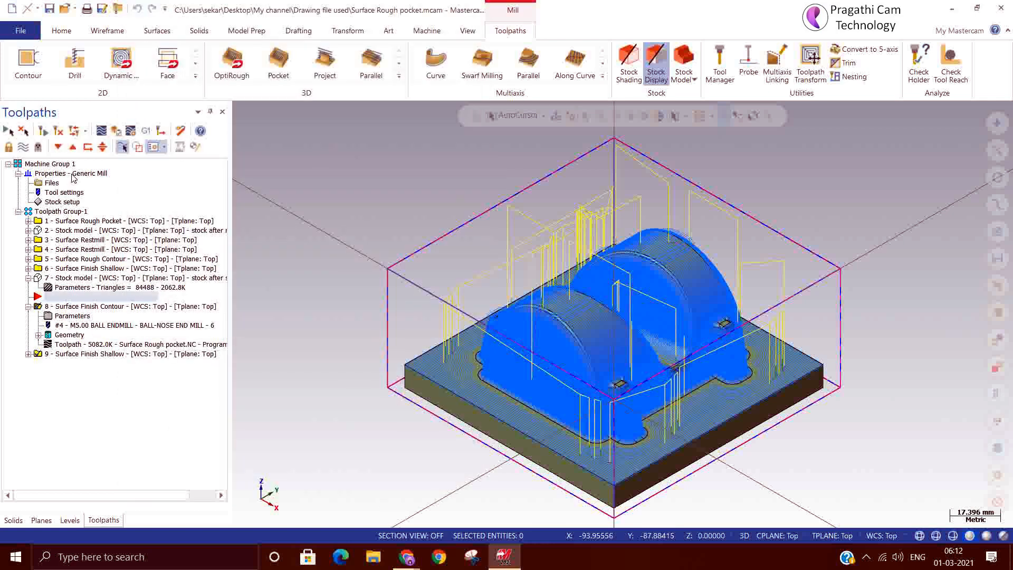
Verify the two selected finishing operations in the simulator, running the simulation through to the end
click(114, 130)
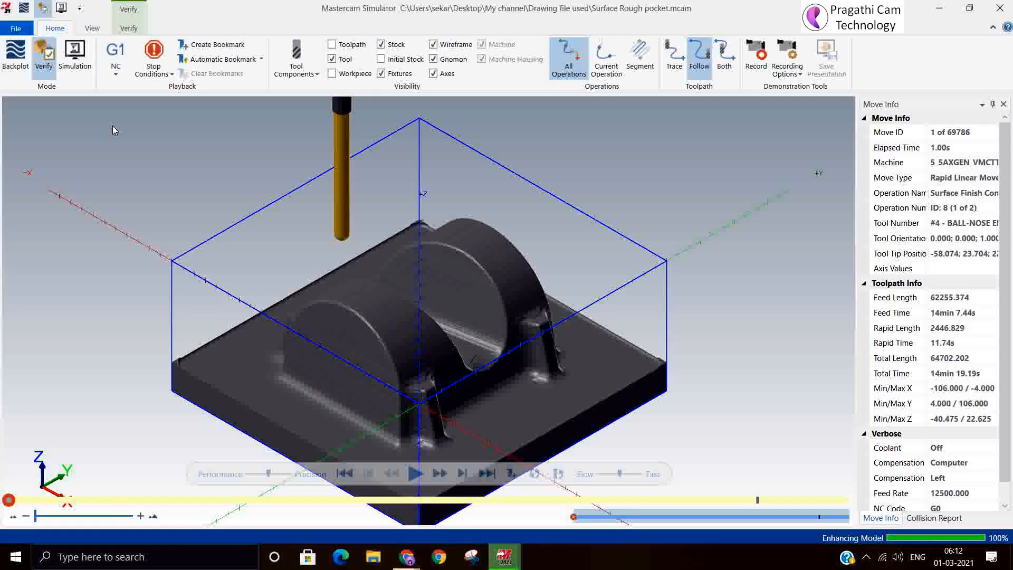
click(424, 478)
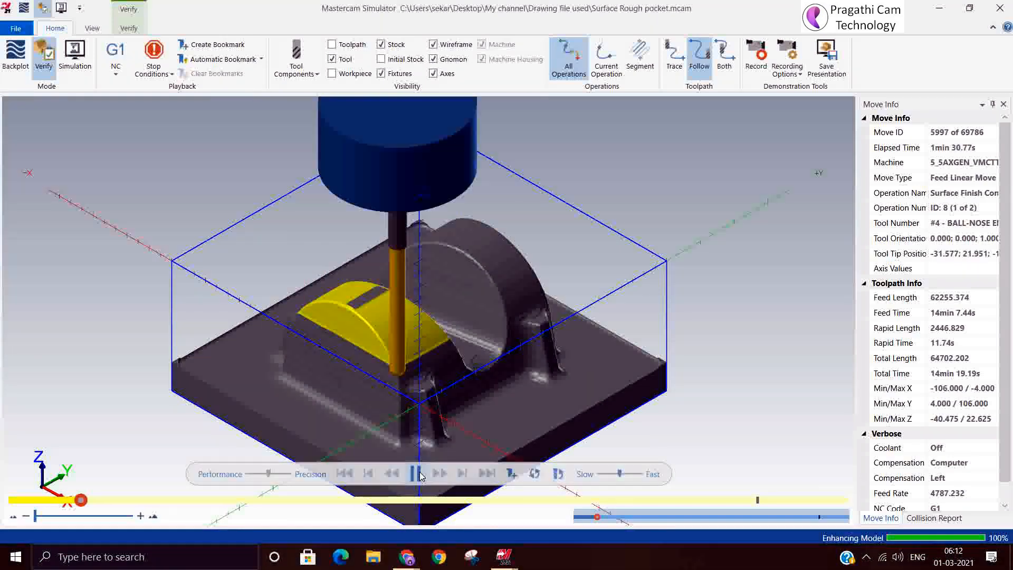
click(416, 474)
click(486, 475)
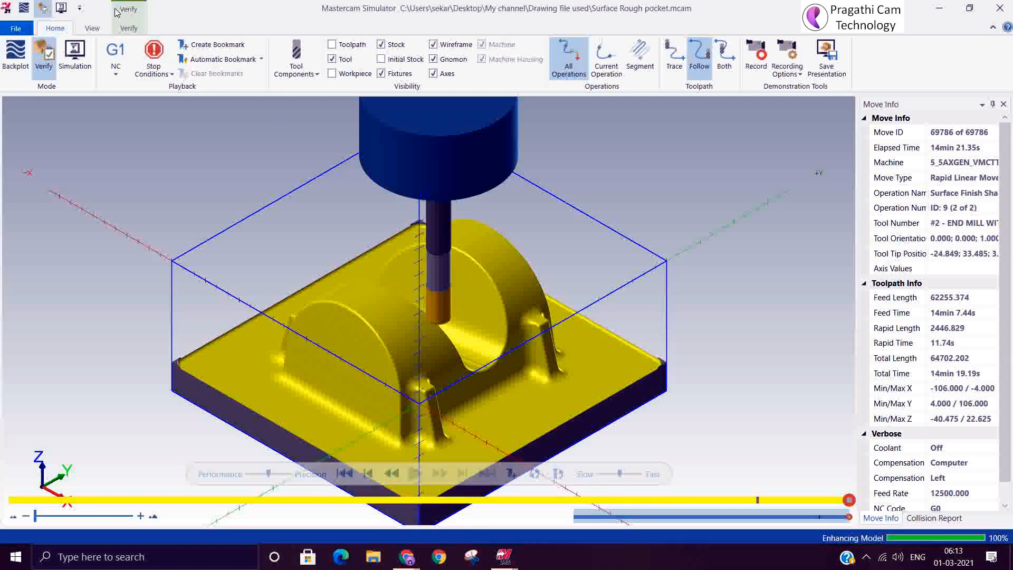
Compare the machined stock with the workpiece, examine the valley between the two rounded lobes, and clear the comparison
click(126, 29)
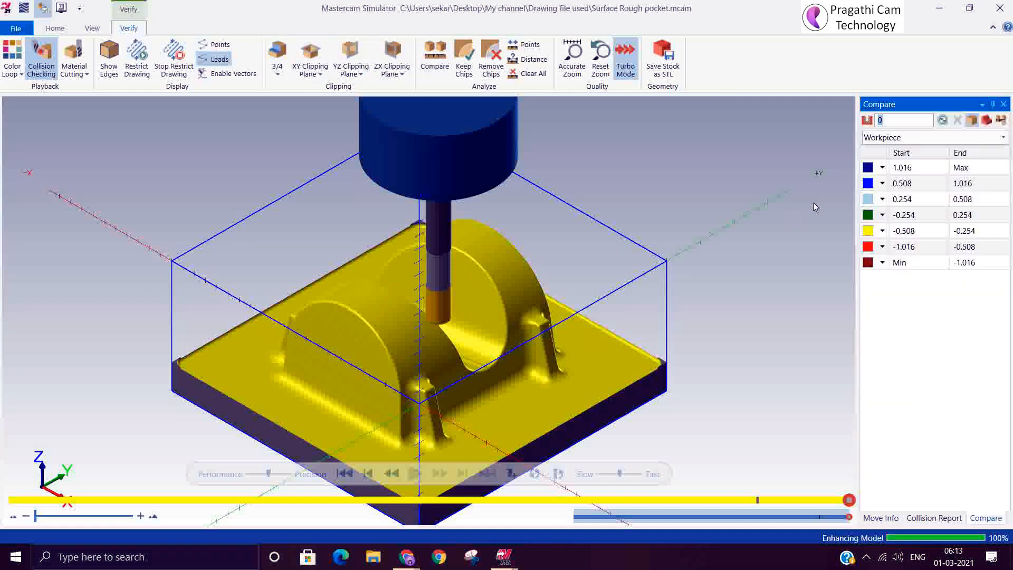
click(945, 121)
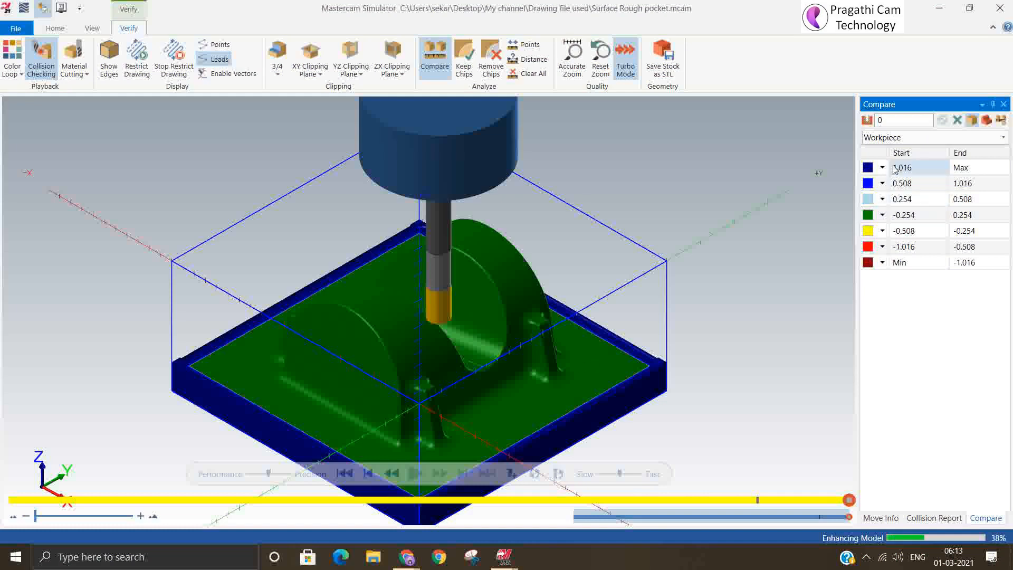
middle_drag(457, 402, 437, 421)
scroll(440, 409, up, 5)
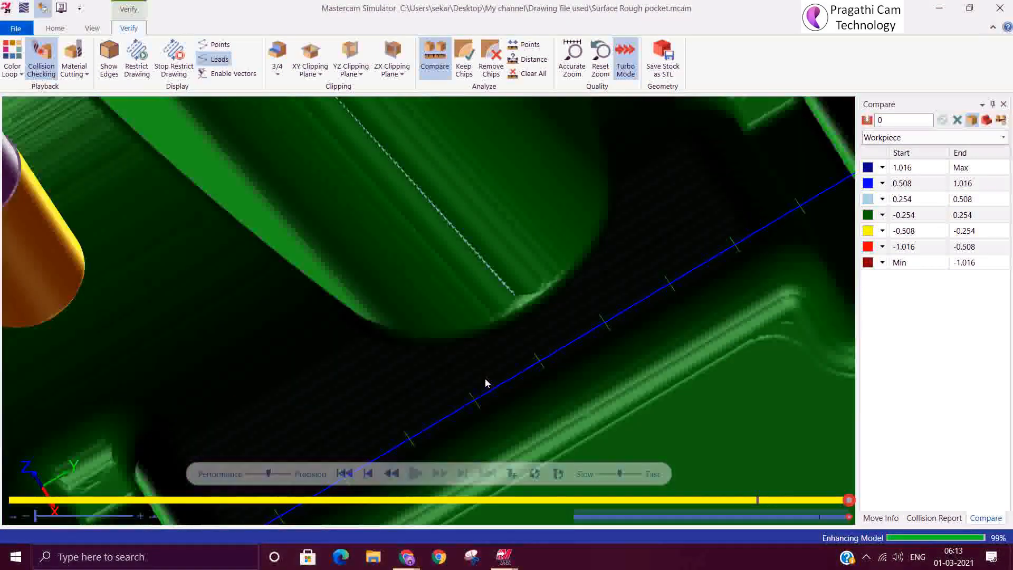
middle_drag(490, 376, 485, 355)
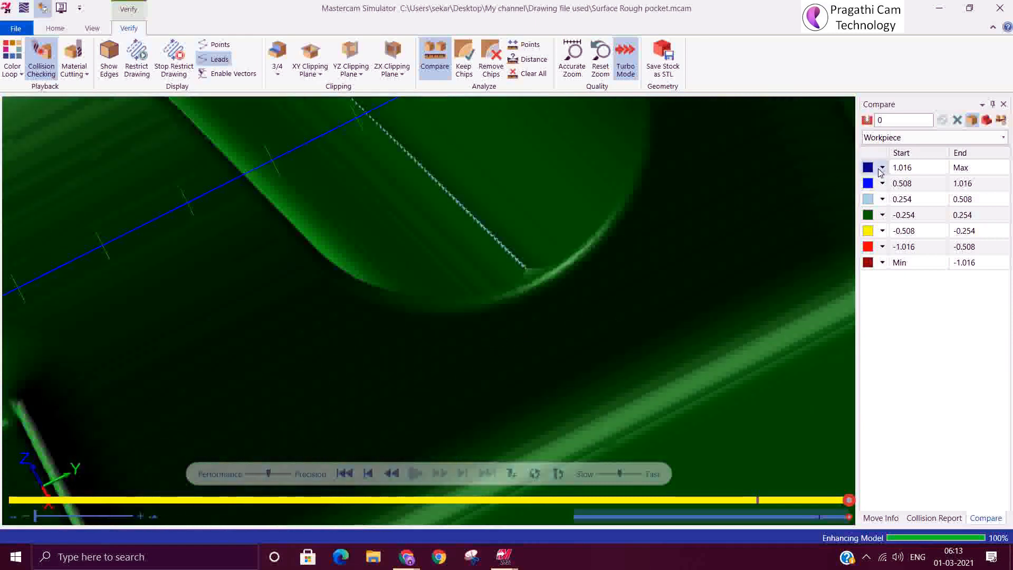
scroll(437, 419, down, 5)
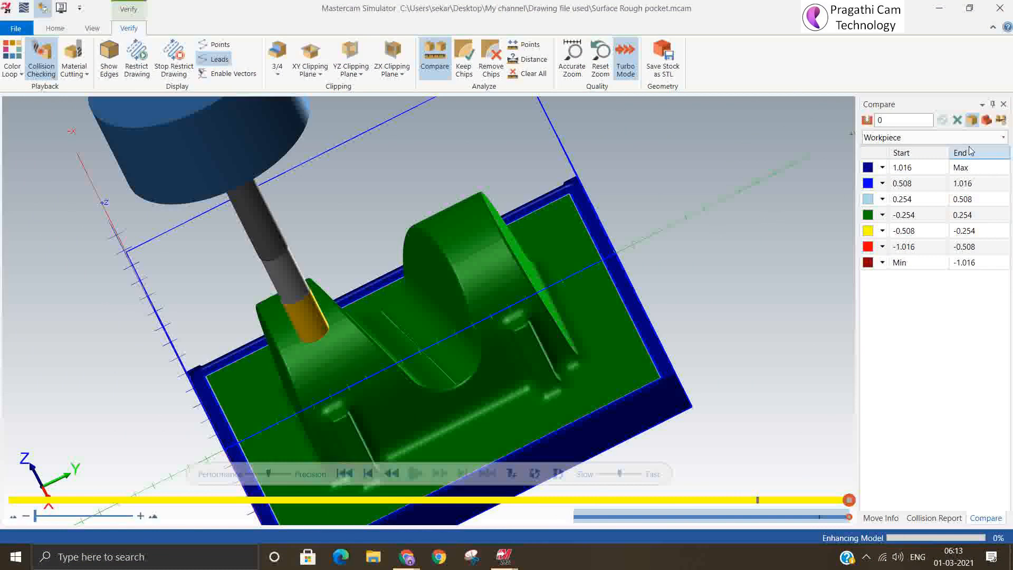
click(958, 121)
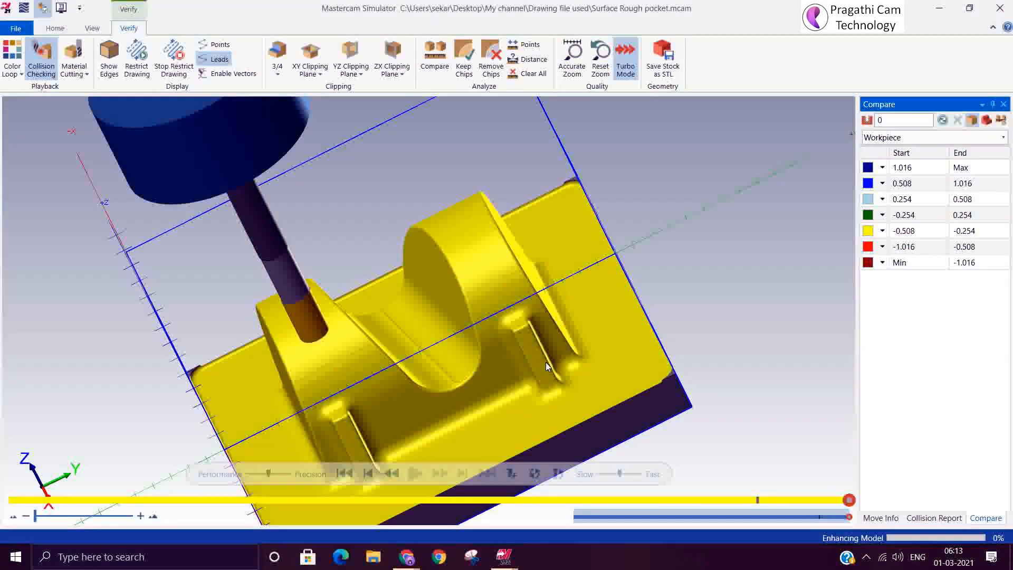
drag(546, 362, 555, 362)
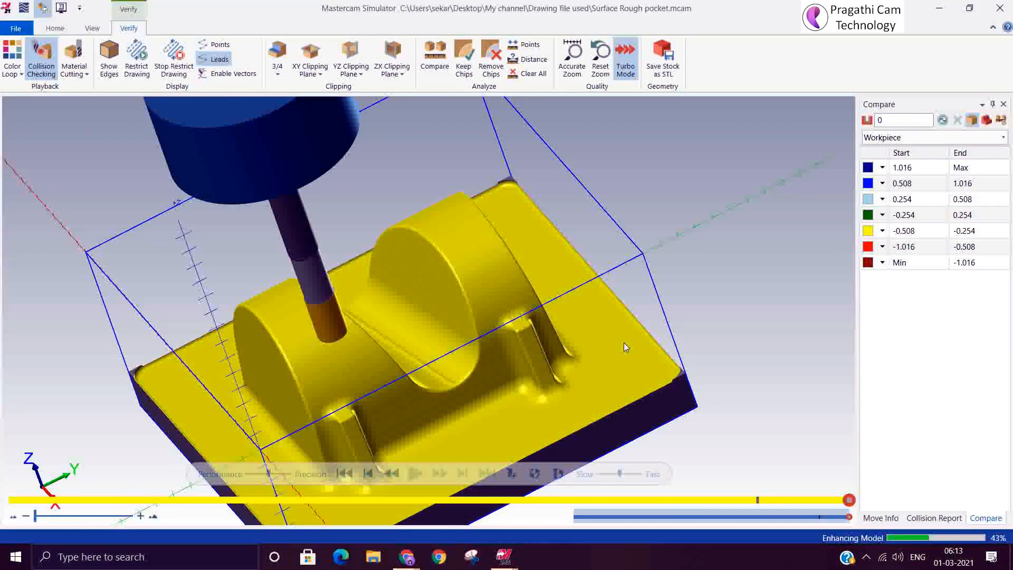
Set the comparison tolerance to 0.1 and rerun the comparison against the workpiece
click(1007, 123)
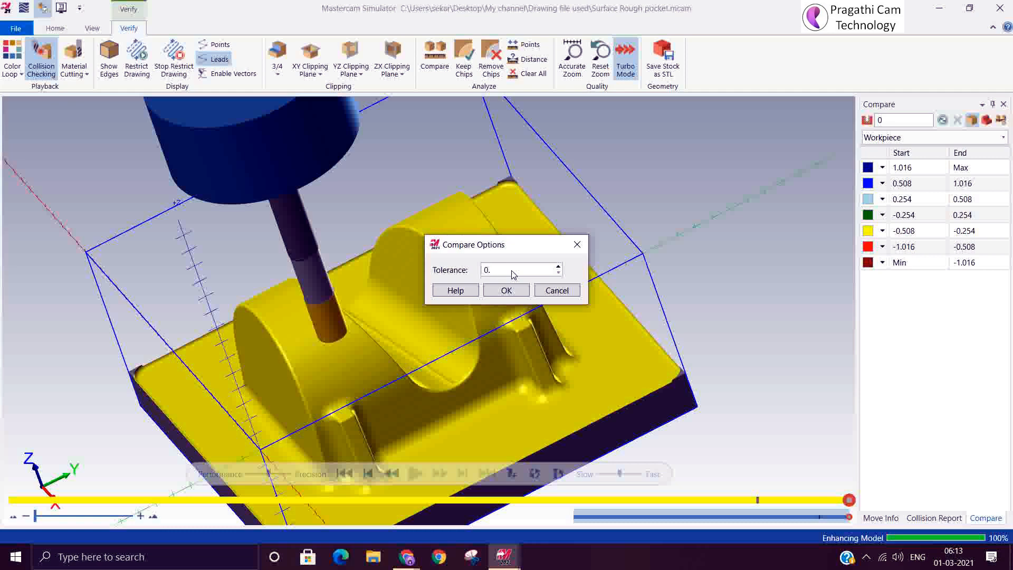
click(507, 291)
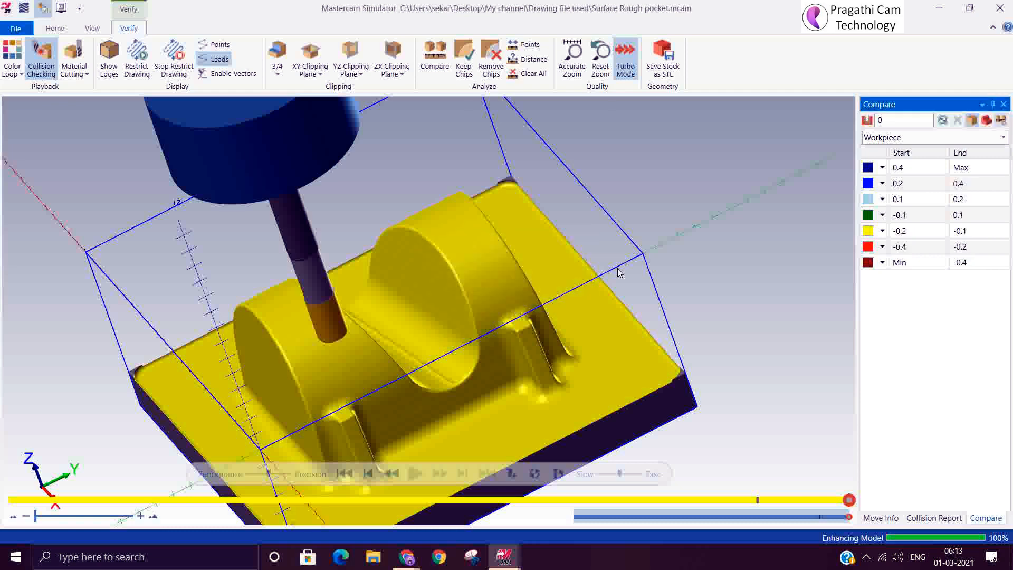
click(941, 123)
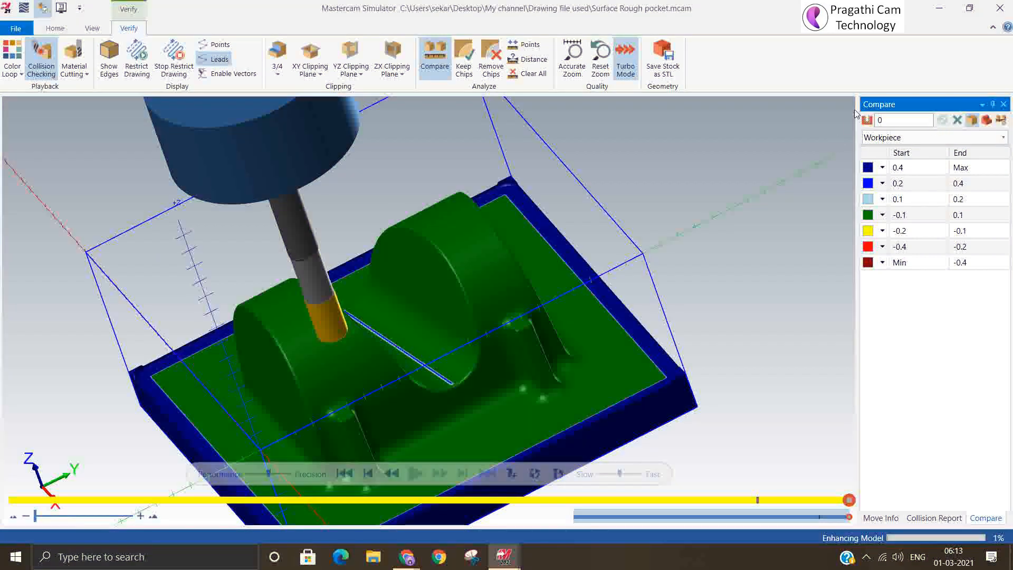
Examine the floor of the valley between the rounded lobes in the comparison and close the simulator
scroll(451, 382, up, 2)
scroll(451, 383, up, 3)
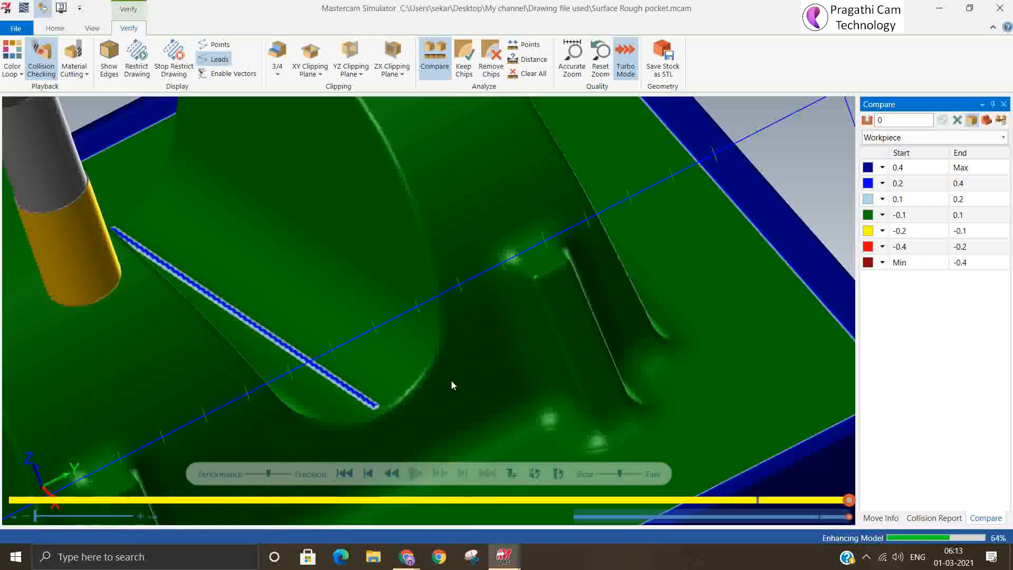
scroll(346, 391, up, 3)
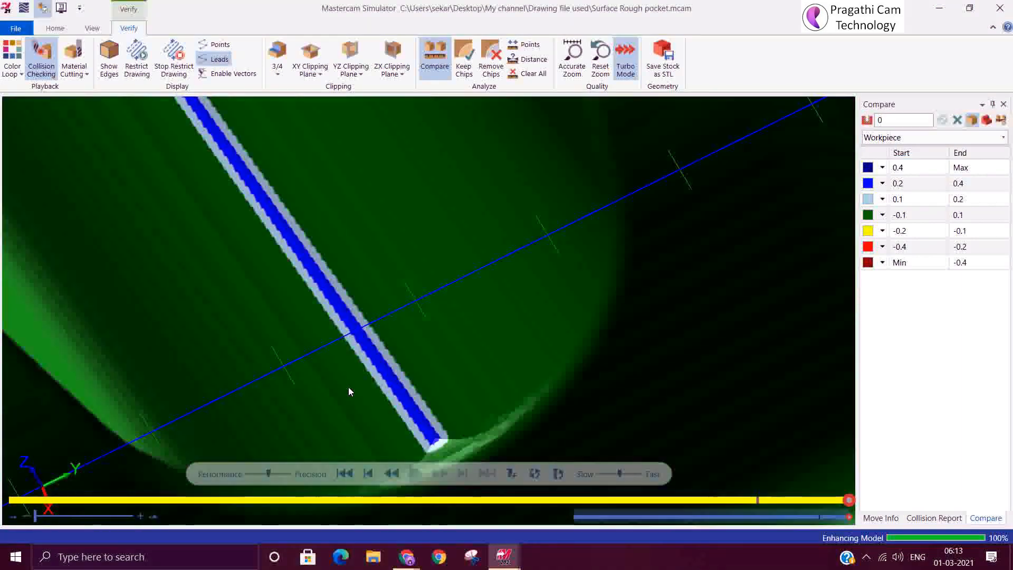
mouse_move(394, 394)
middle_down()
mouse_move(394, 375)
mouse_move(385, 379)
middle_up()
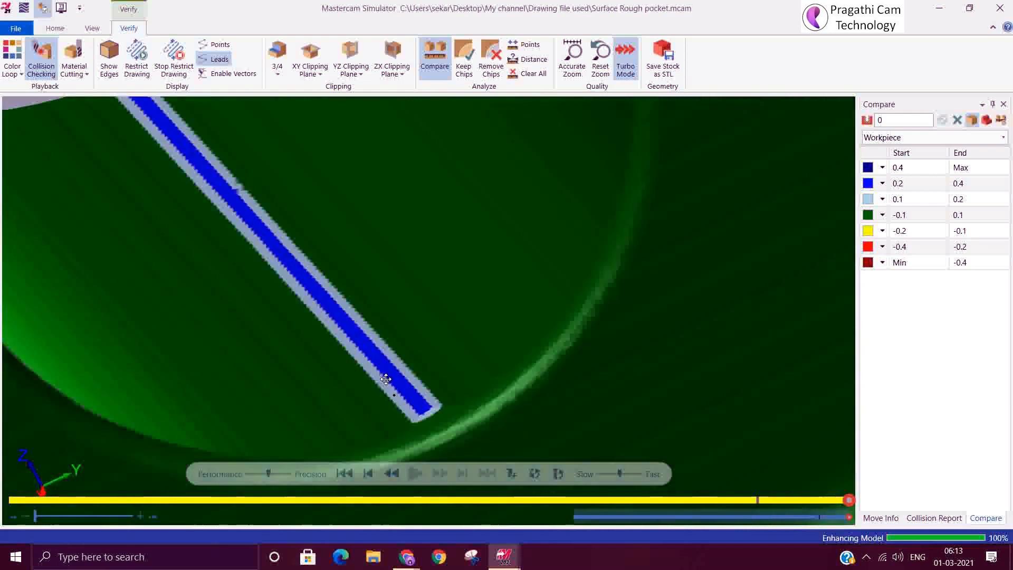
scroll(408, 394, down, 4)
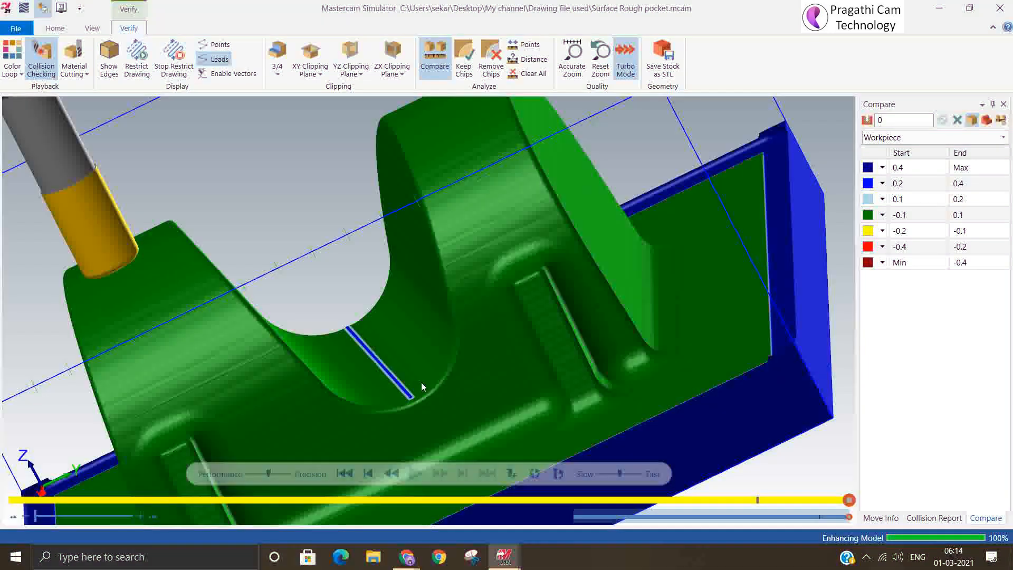
middle_drag(422, 382, 429, 398)
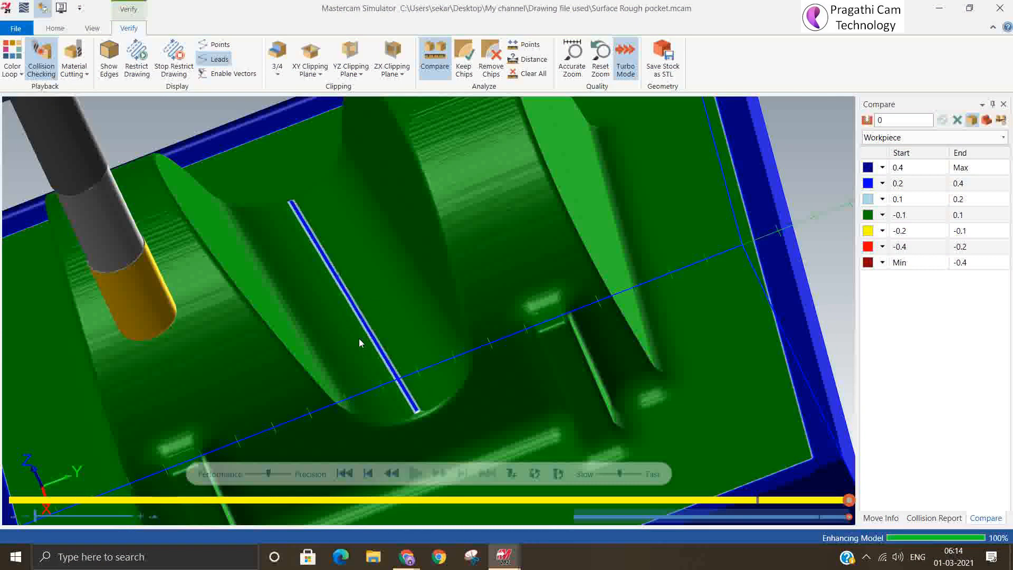
scroll(359, 340, down, 5)
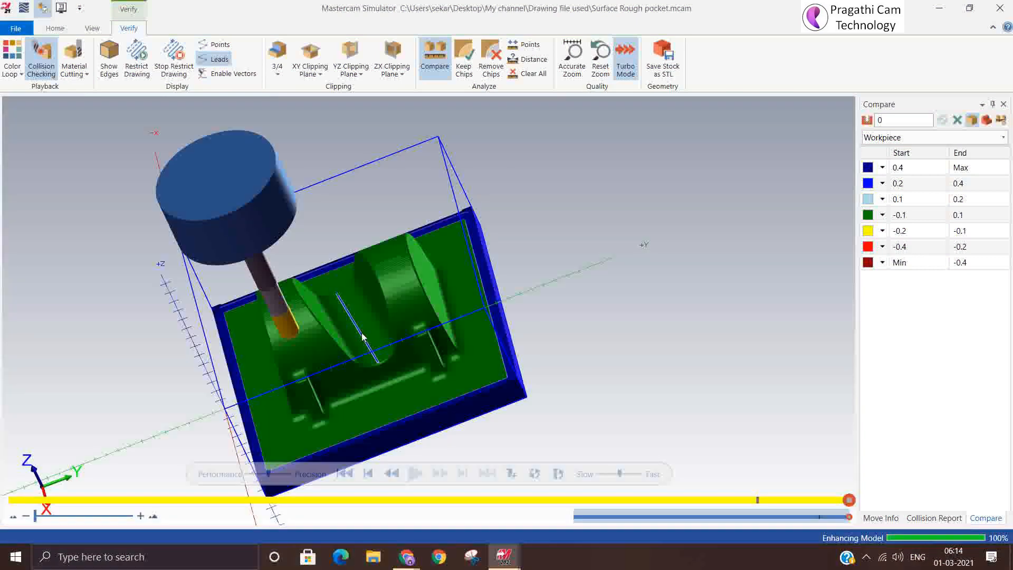
click(1001, 8)
Return the part to isometric view, collapse the Surface Finish Contour operation and hide the displayed toolpaths
right_click(281, 212)
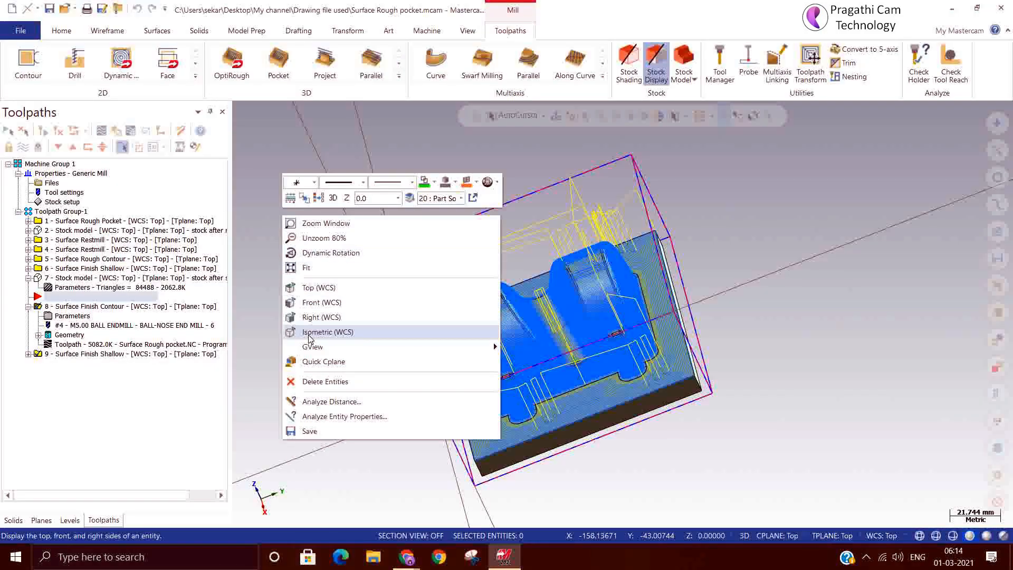
click(299, 331)
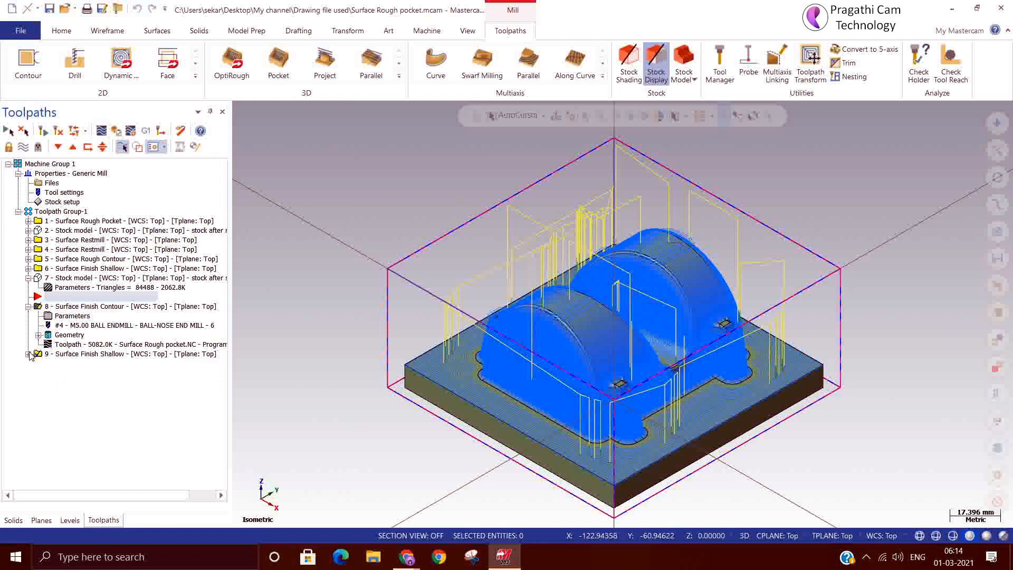
click(28, 307)
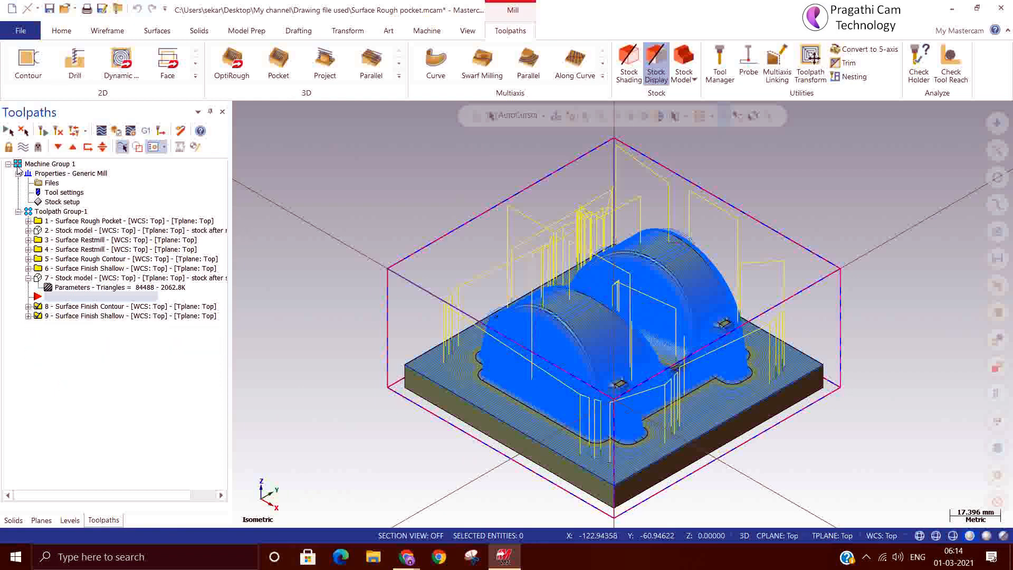
click(21, 148)
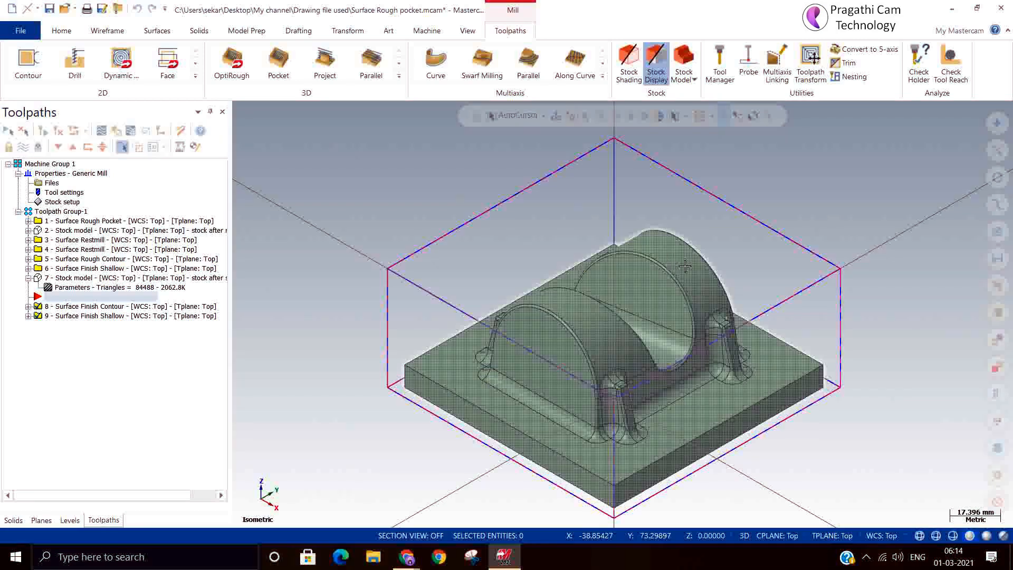
In top view, draw a freeform line about 65 mm long at about 11 degrees across the part, near the valley's lower edge
right_click(477, 149)
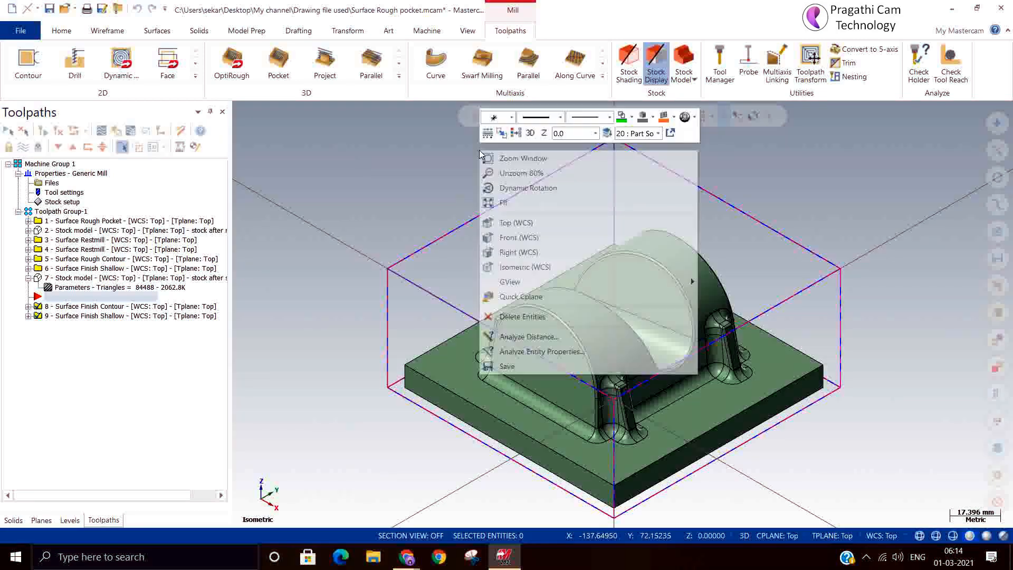
click(508, 223)
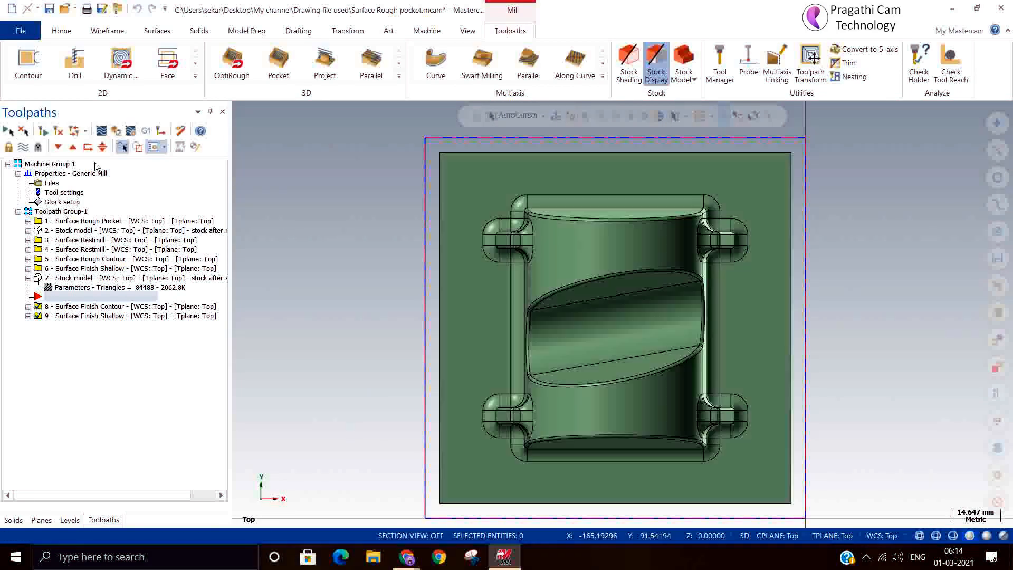
click(103, 32)
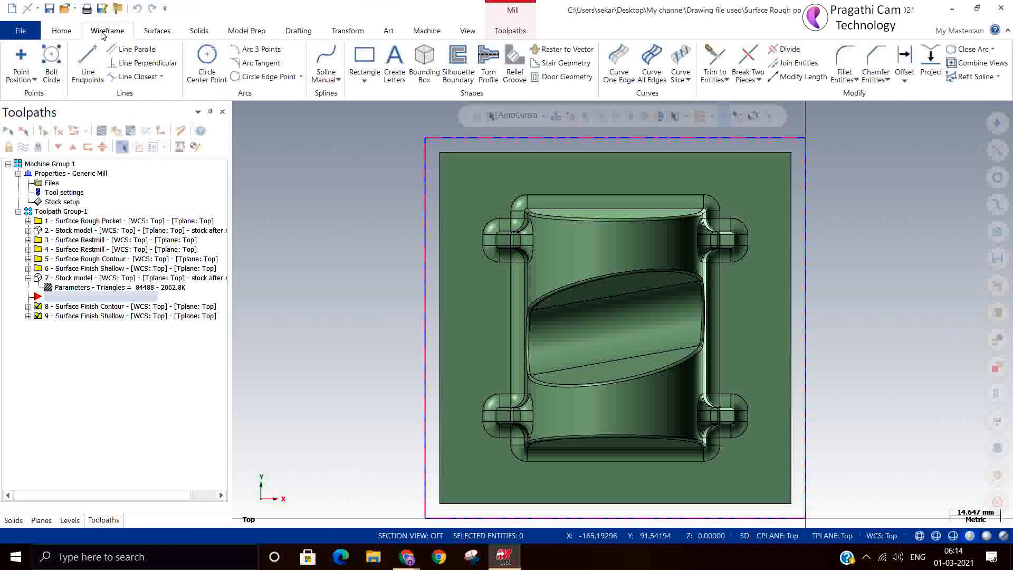
click(617, 57)
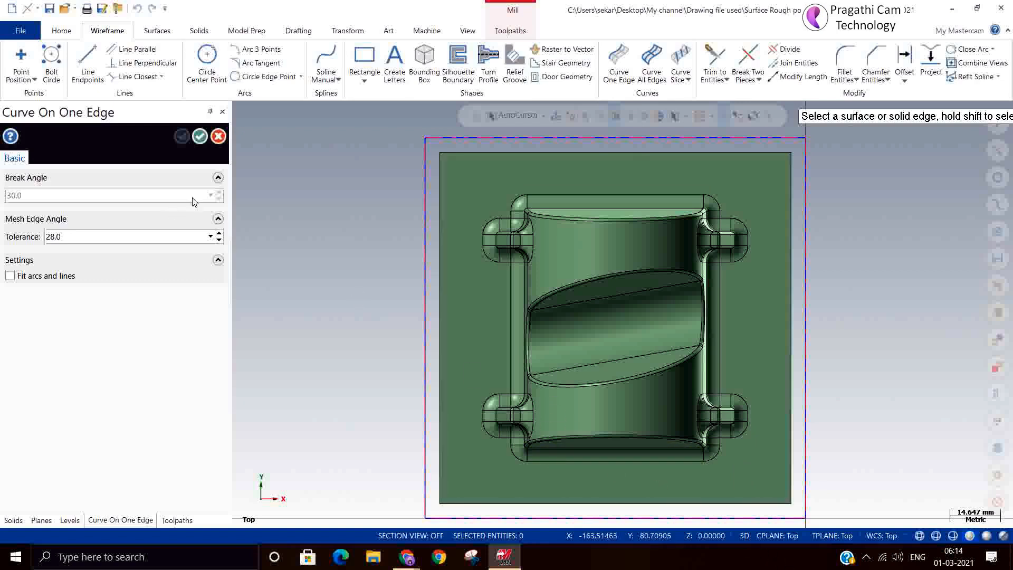
click(218, 136)
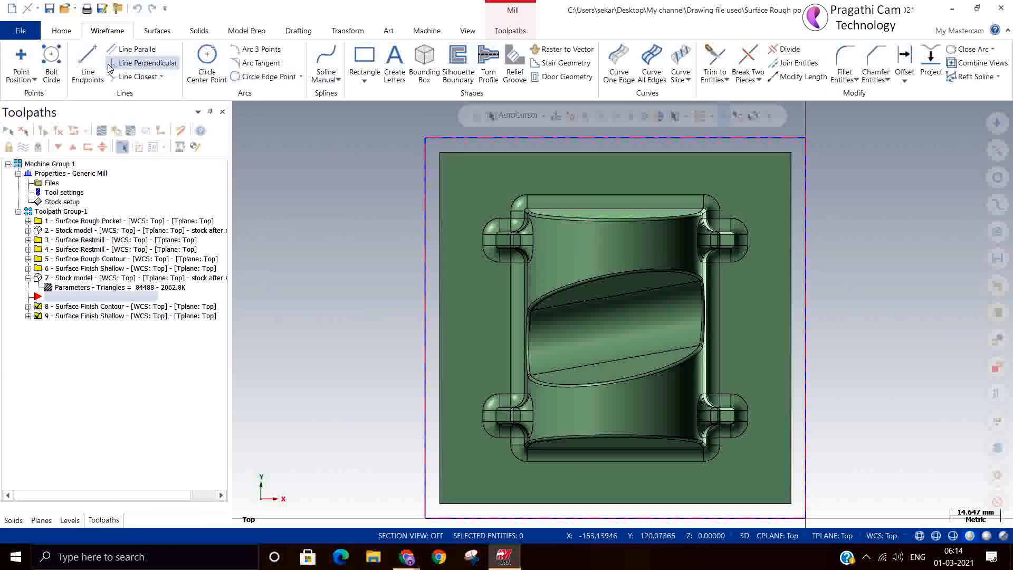
click(87, 61)
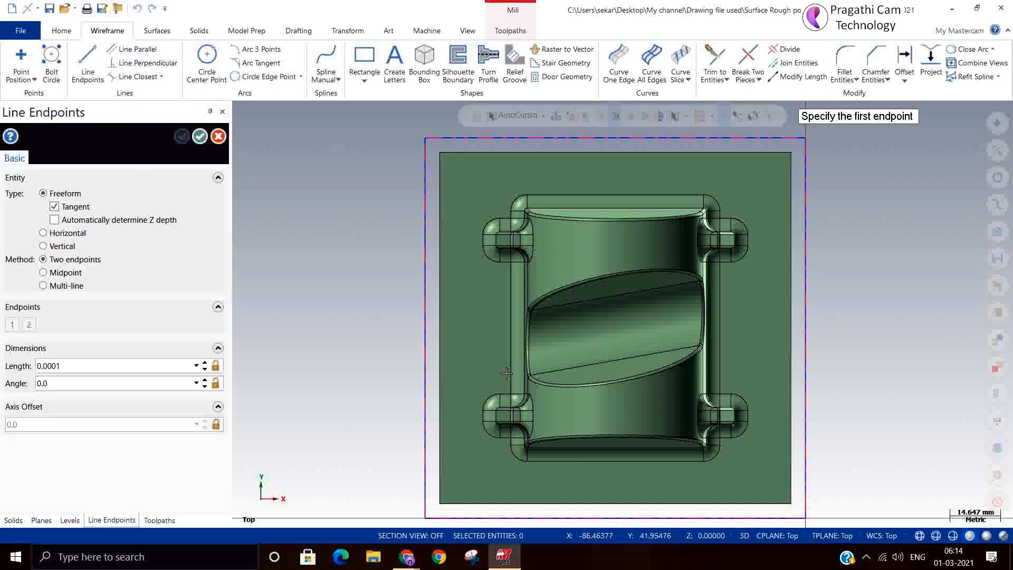
click(507, 374)
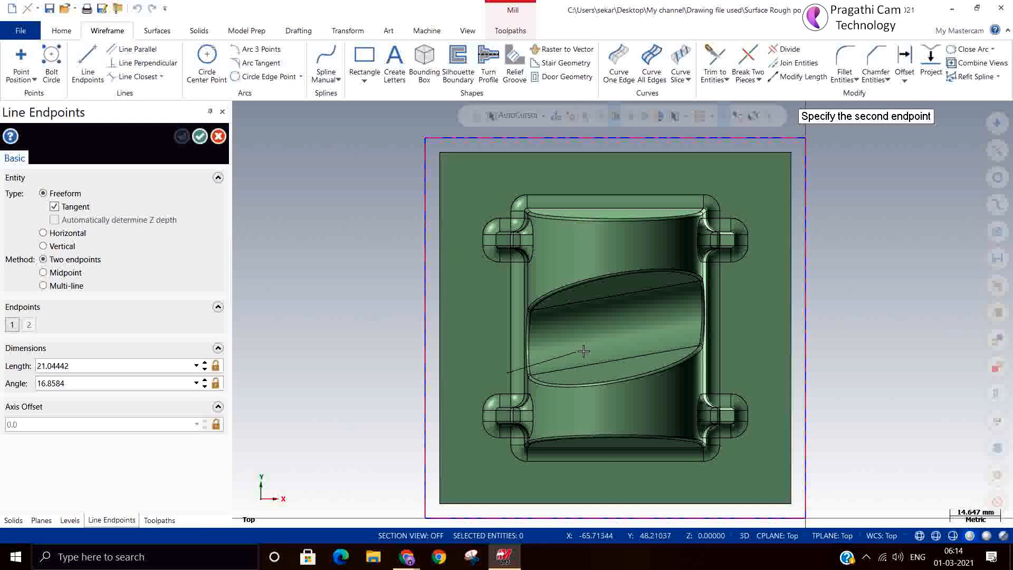
click(728, 328)
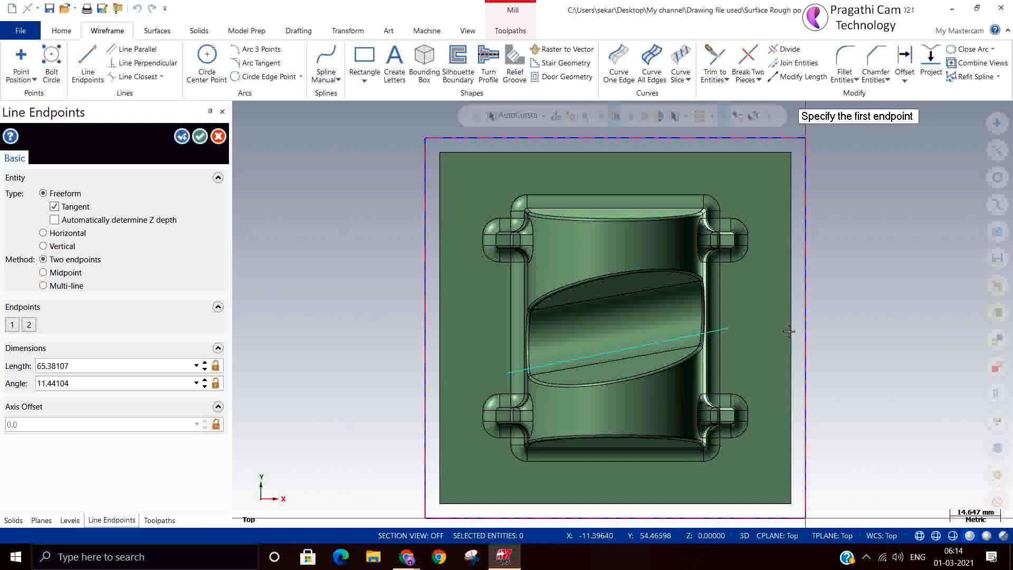
Draw a second freeform line about 74 mm long at about 10 degrees along the valley's upper edge and finish the line command
click(485, 325)
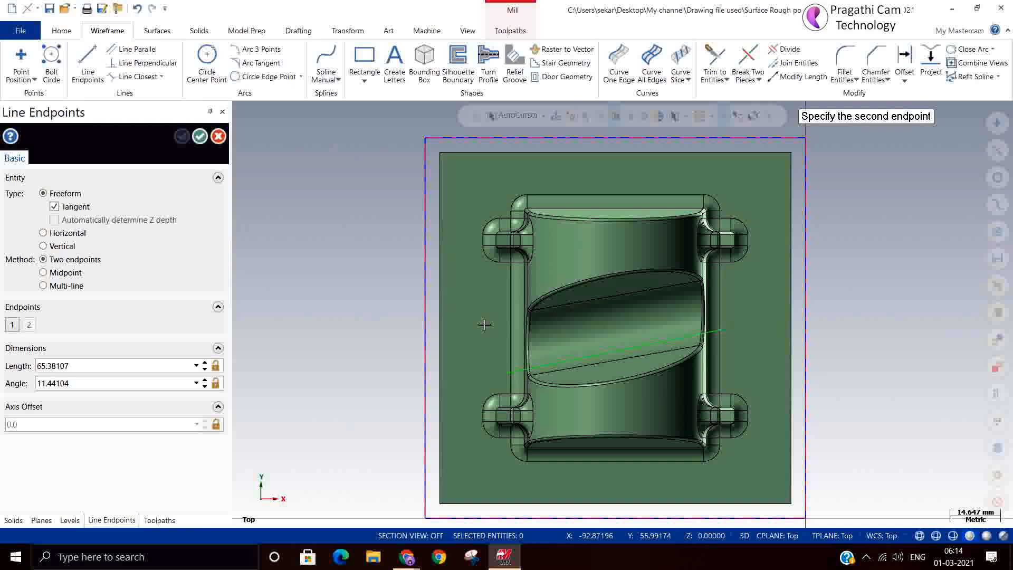
click(734, 280)
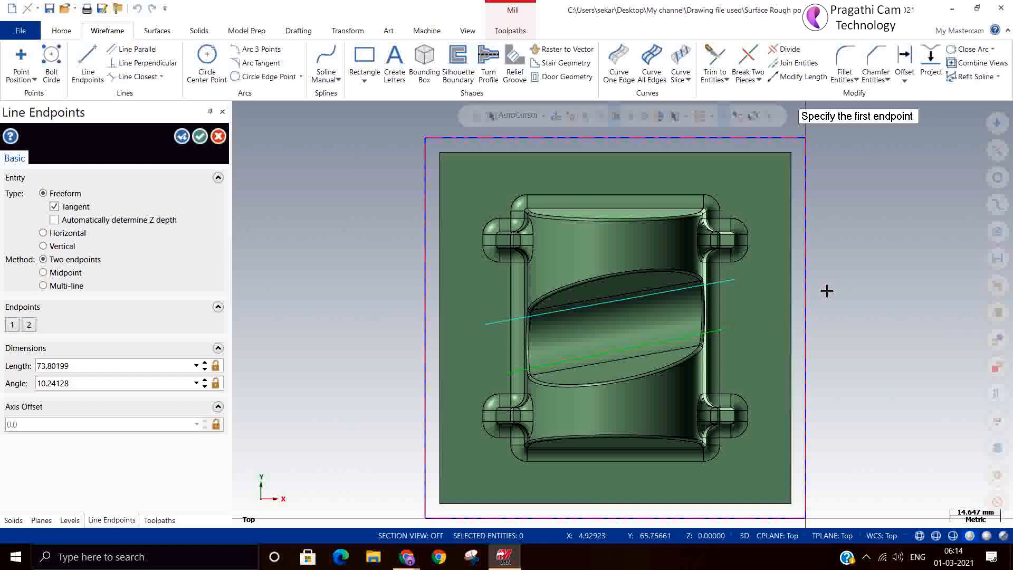
click(199, 136)
Start a Surface Finish Blend toolpath and select all faces of the part as drive surfaces
middle_drag(607, 274, 744, 351)
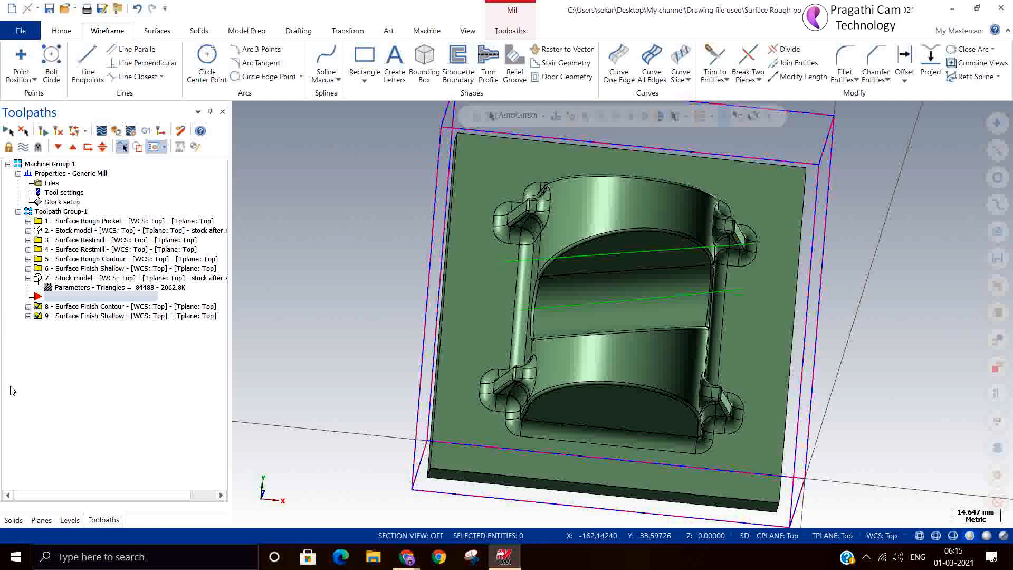
right_click(65, 369)
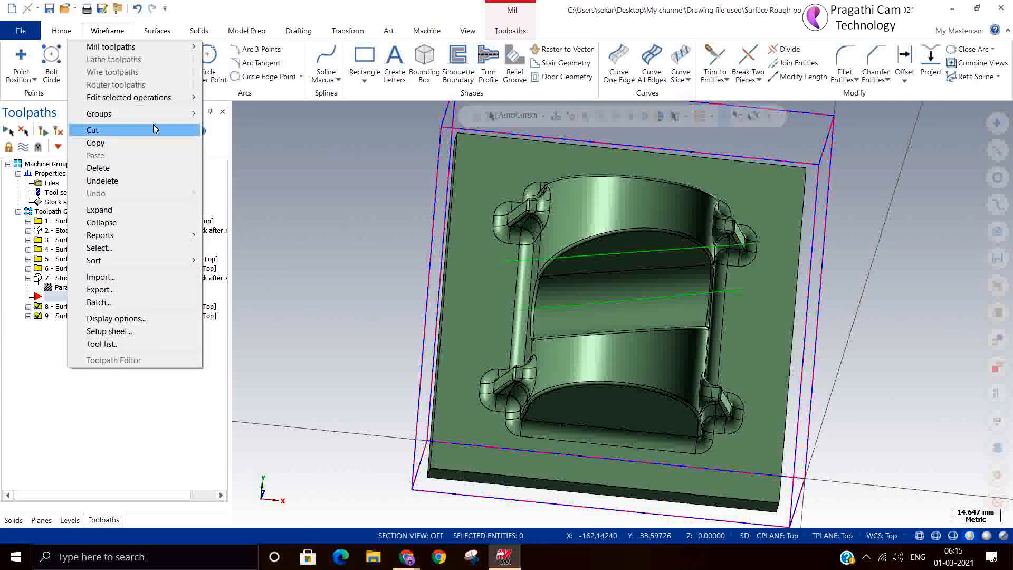
mouse_move(159, 46)
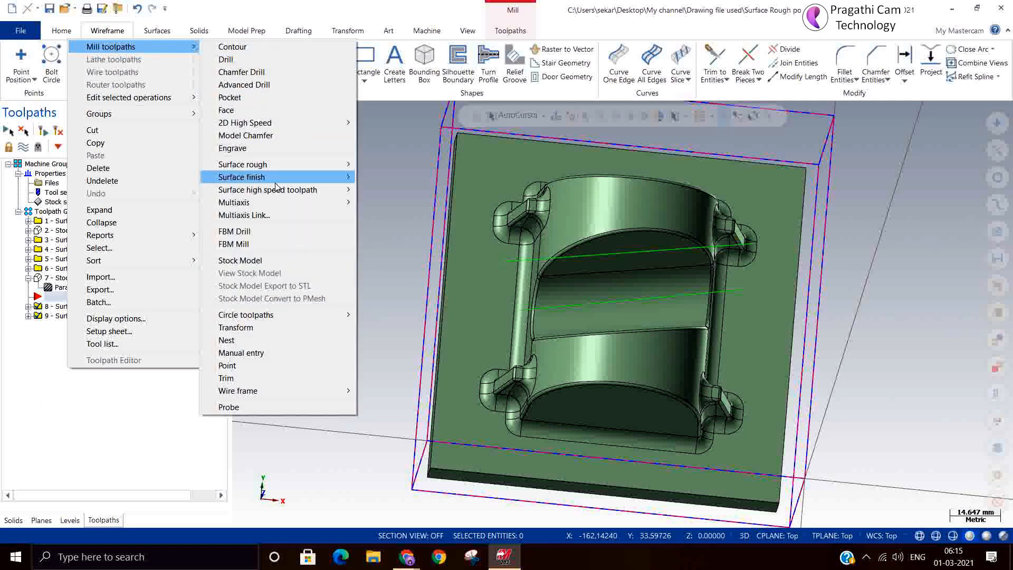
mouse_move(275, 180)
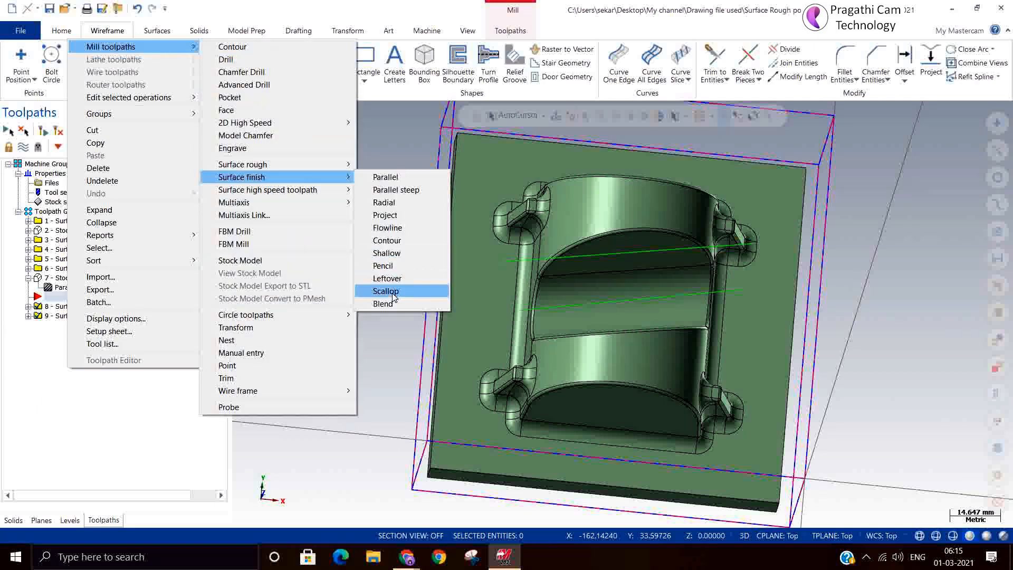
click(395, 305)
scroll(387, 314, down, 1)
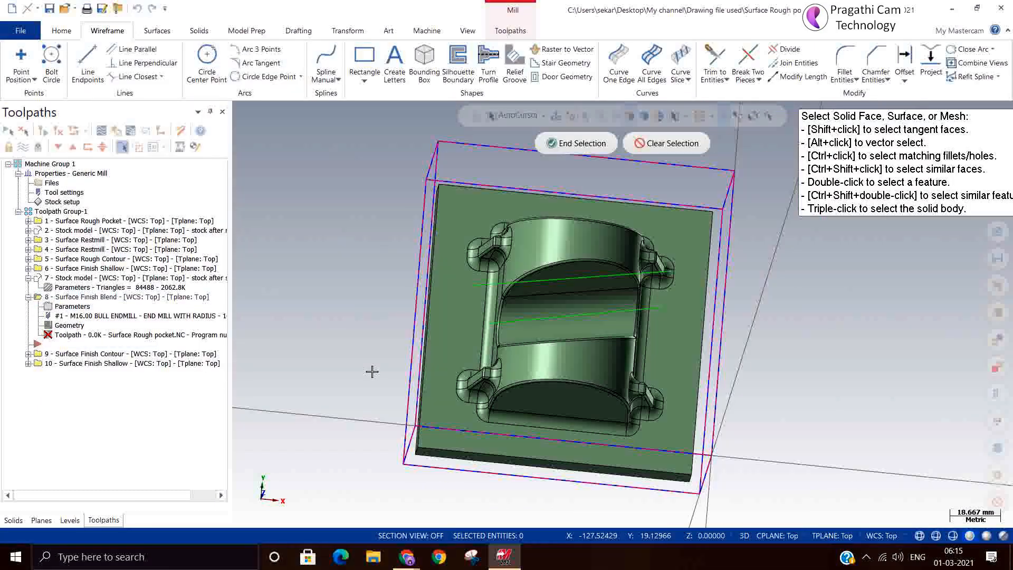
drag(383, 203, 811, 507)
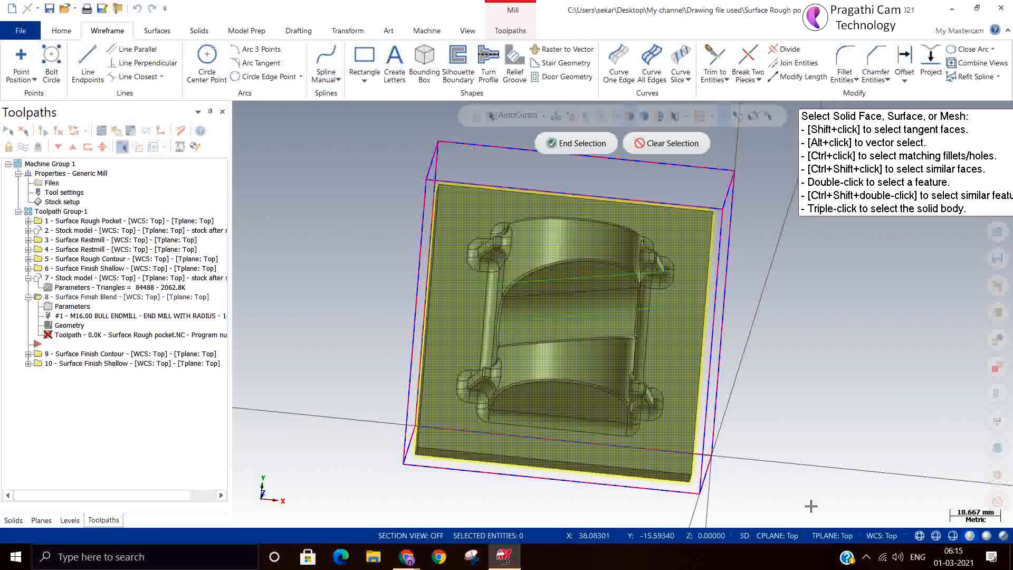
click(569, 147)
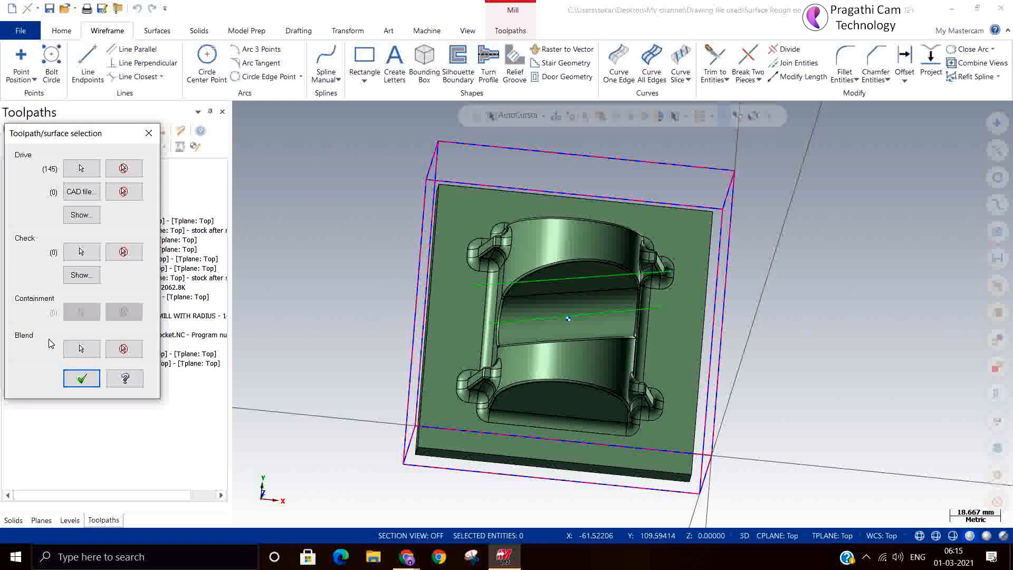
Chain the two lines across the valley as the blend curves and accept the toolpath surface selection
click(81, 349)
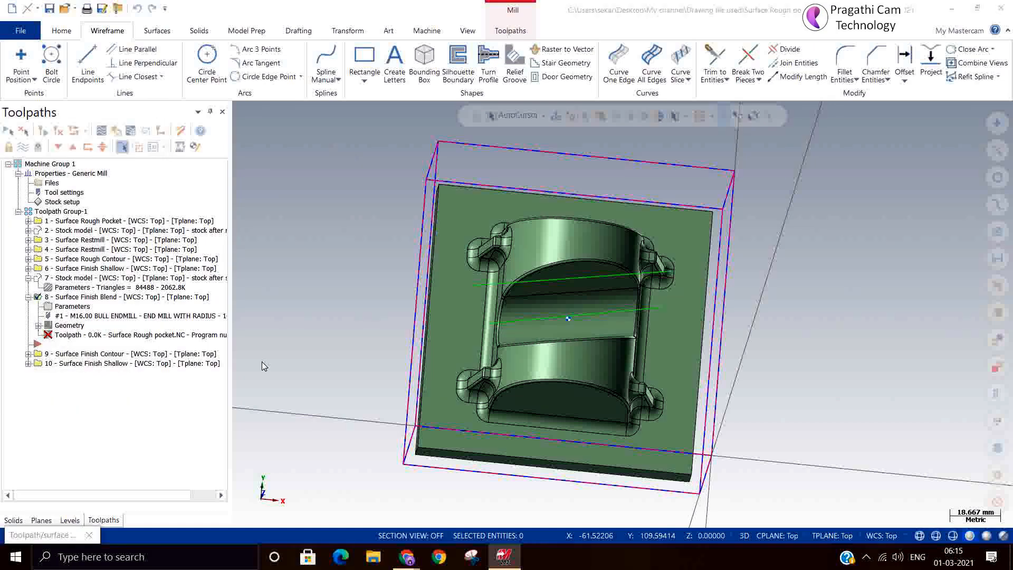
click(472, 289)
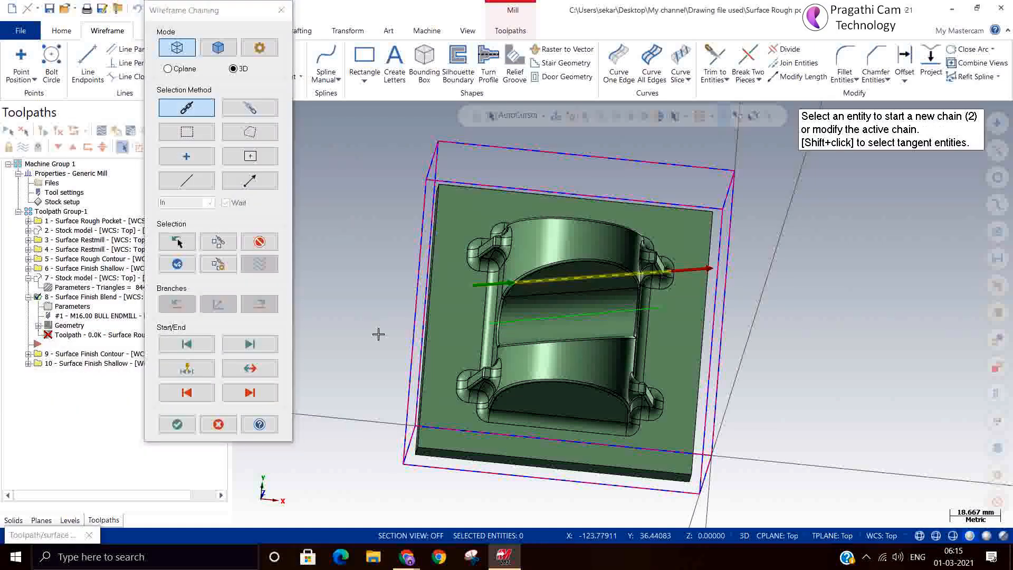
click(496, 322)
click(178, 425)
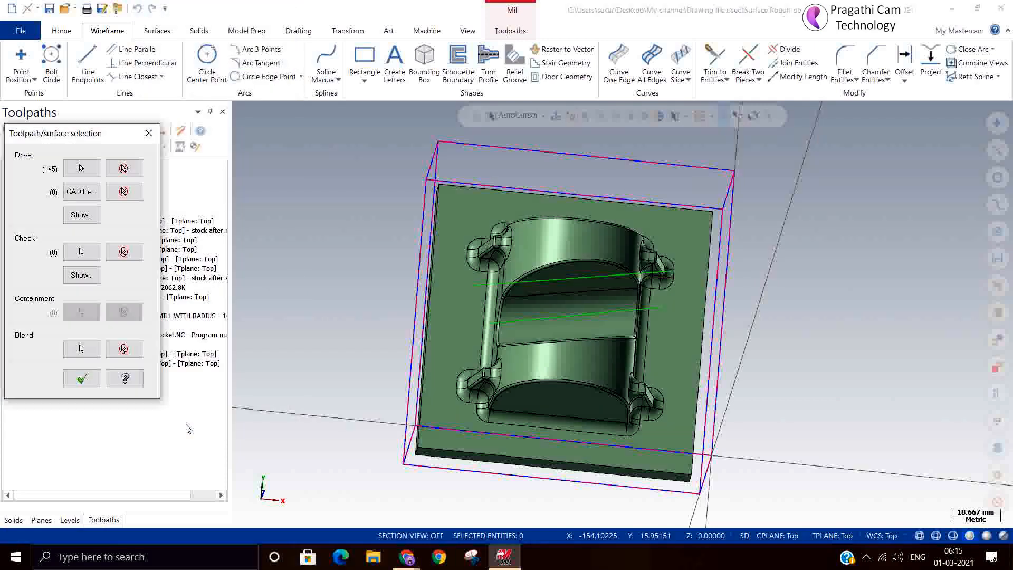
click(82, 379)
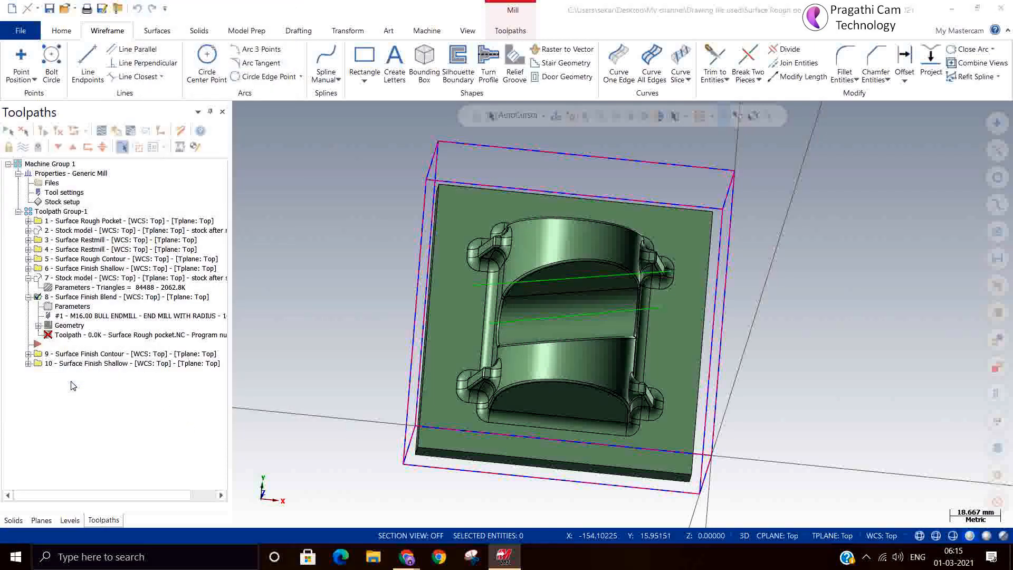
Filter the tool library to ball-nose end mills and assign BALL-NOSE END MILL - 4 to the Surface Finish Blend toolpath
drag(283, 140, 440, 90)
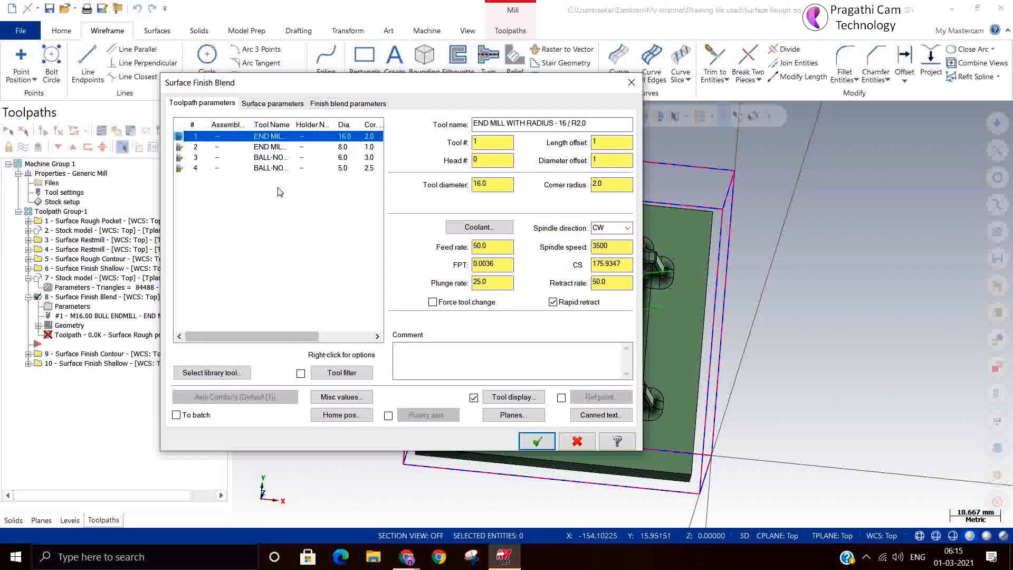
click(273, 169)
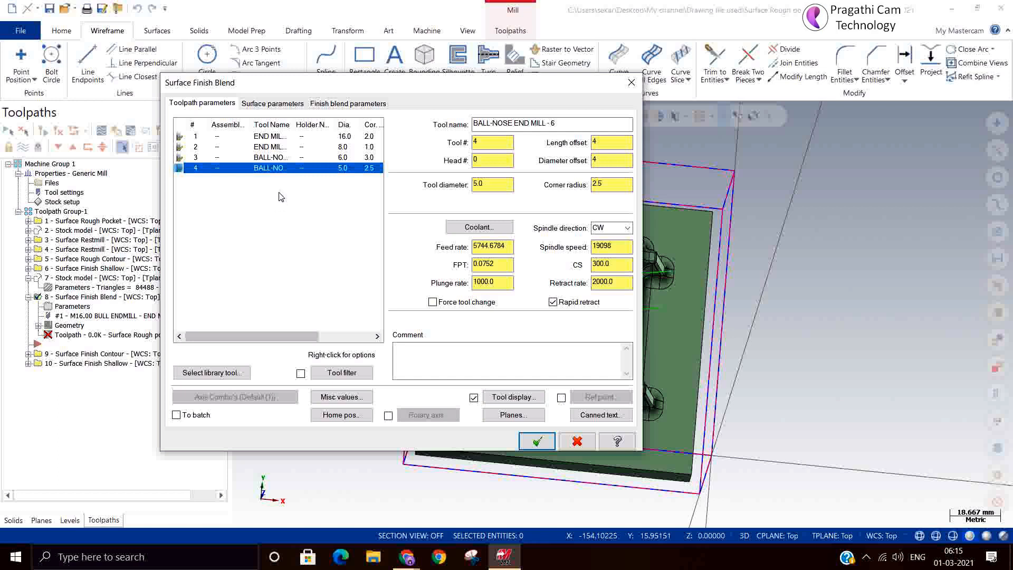
click(232, 373)
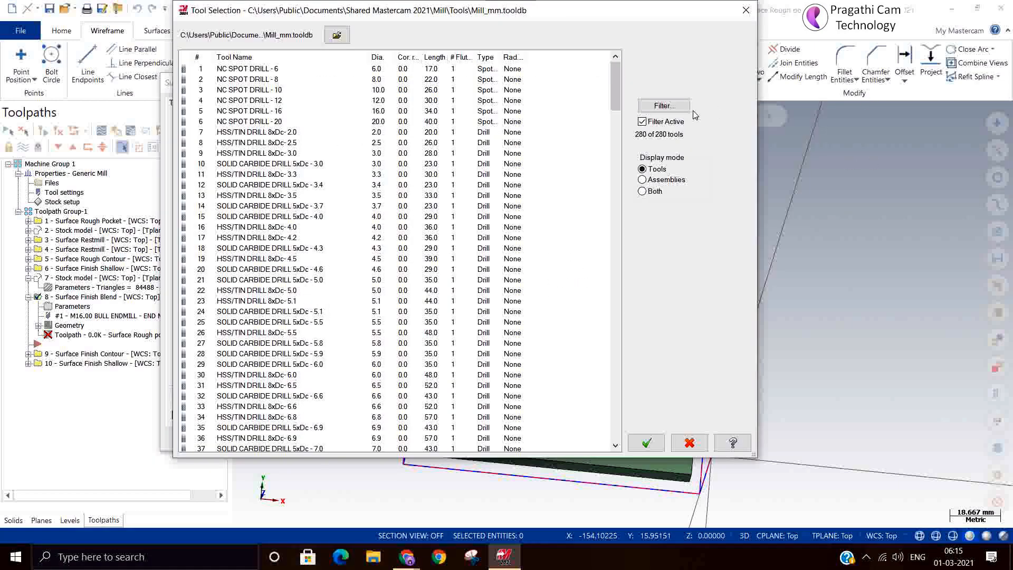
click(676, 106)
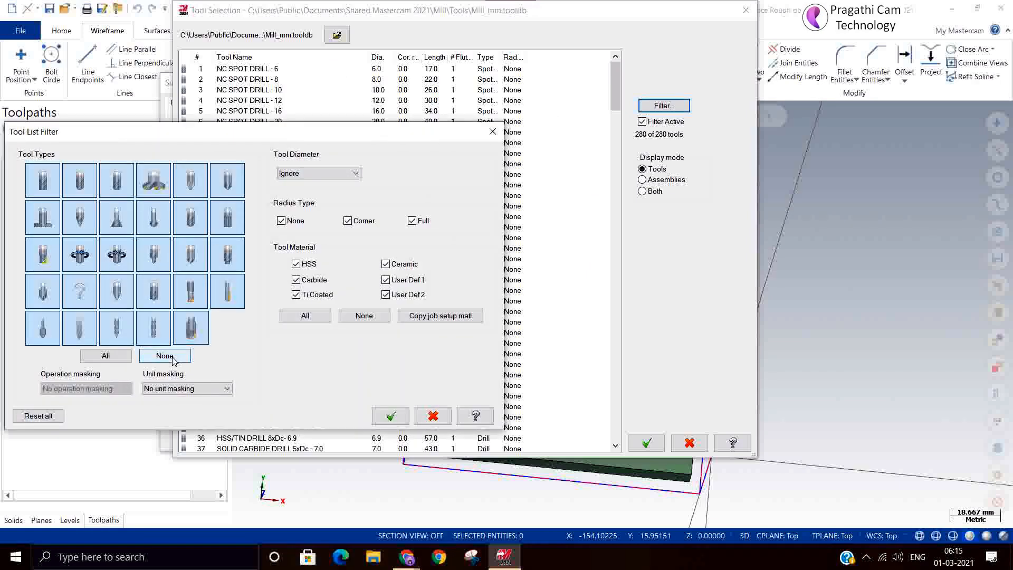
click(172, 359)
click(80, 179)
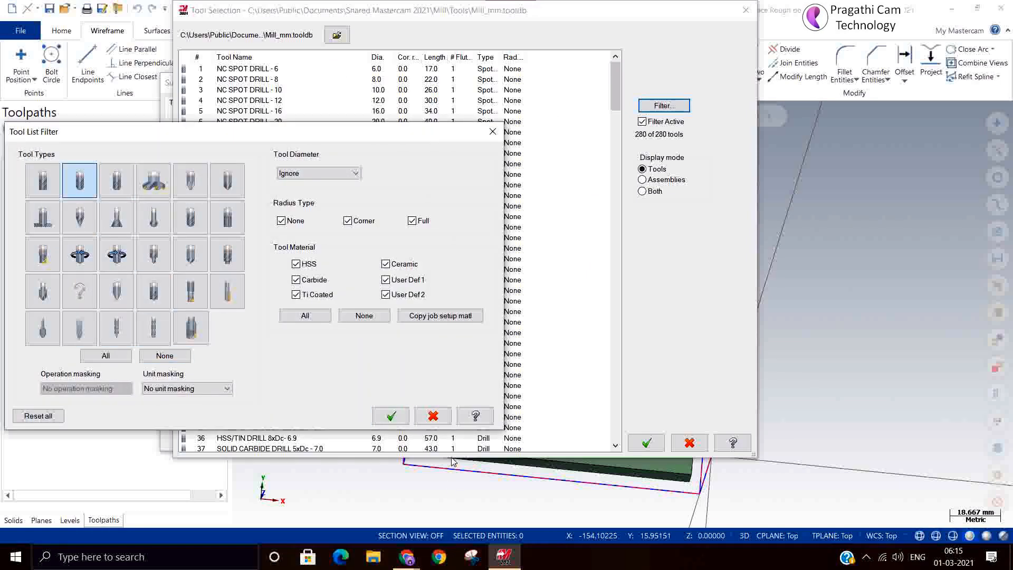
click(391, 416)
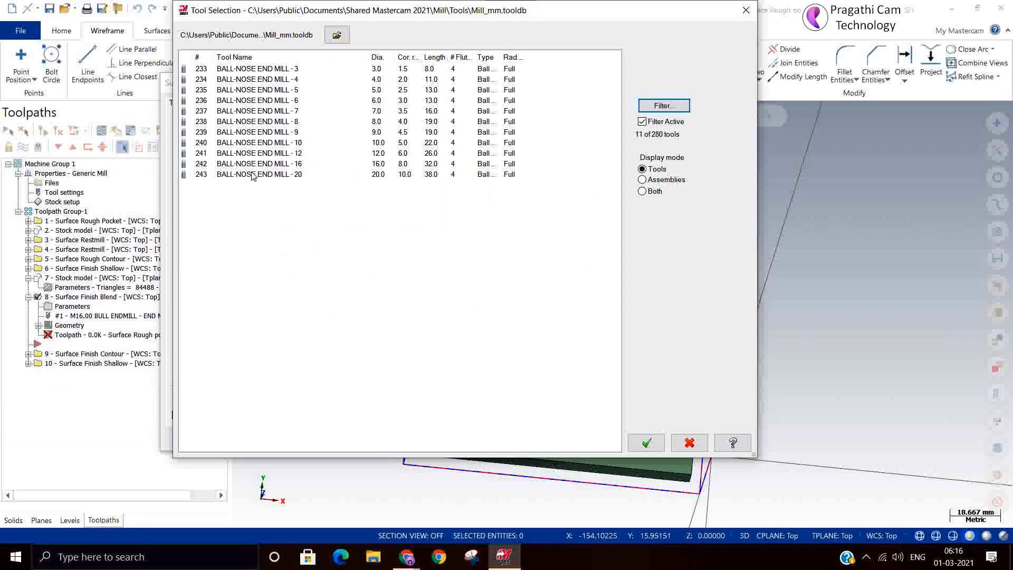
click(285, 81)
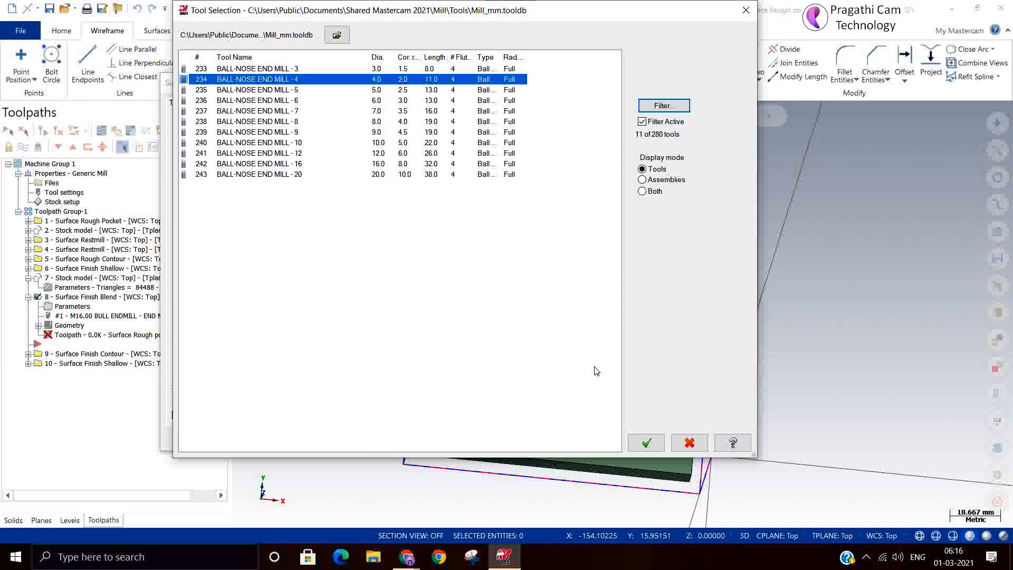
click(644, 441)
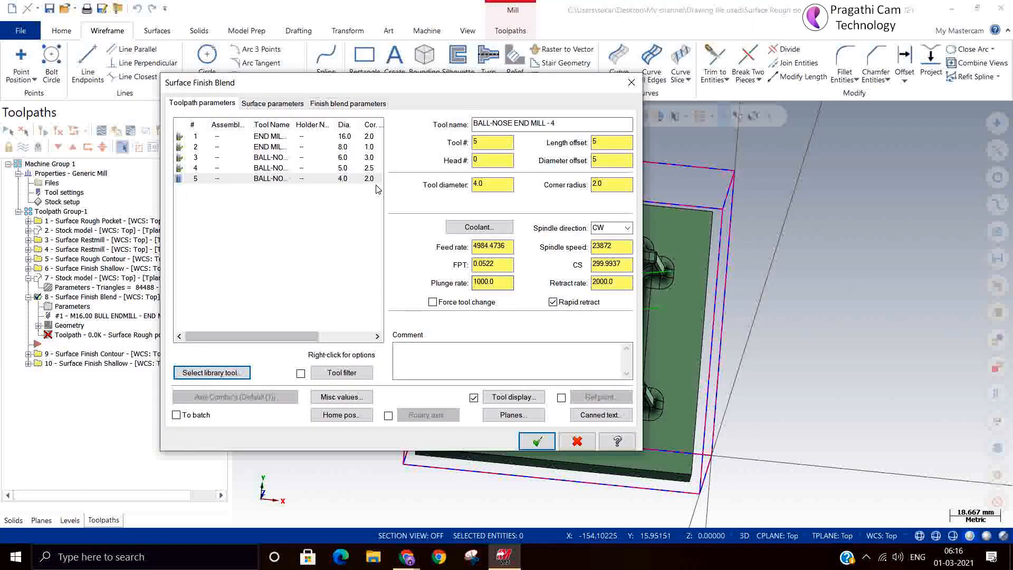
Set the finish blend maximum stepover to 0.2 and generate the toolpath
click(272, 104)
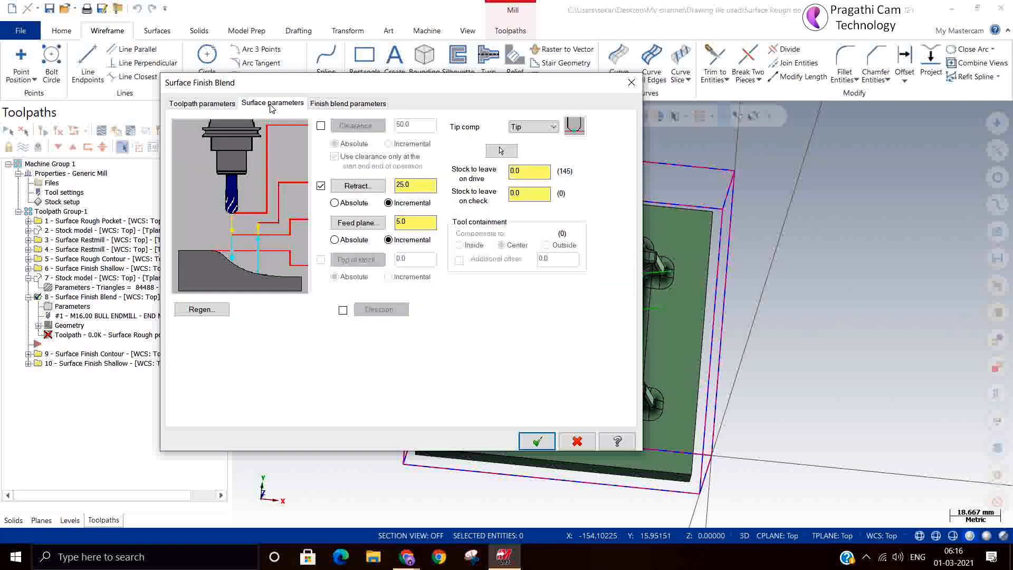
click(334, 103)
double_click(278, 158)
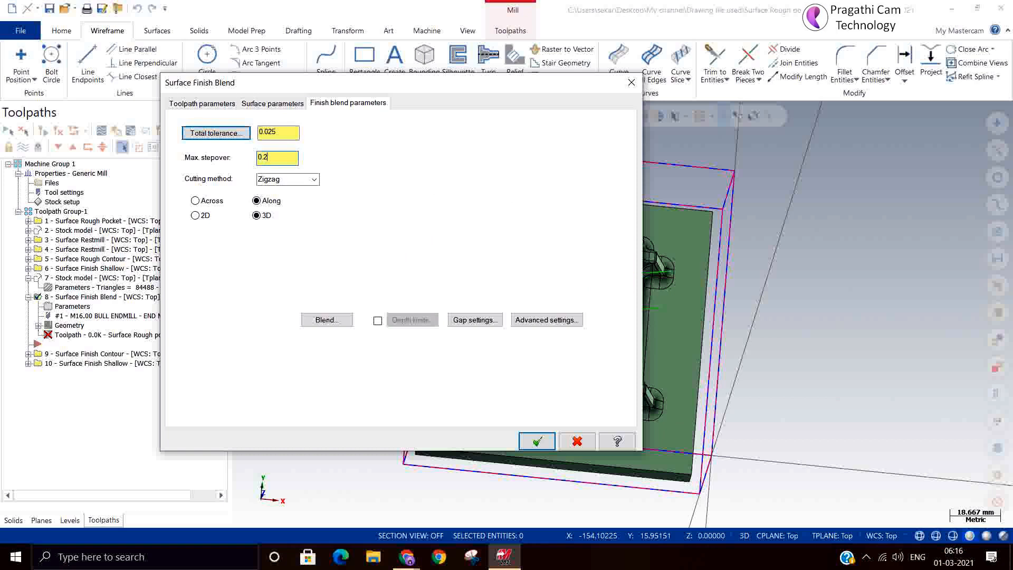
click(537, 441)
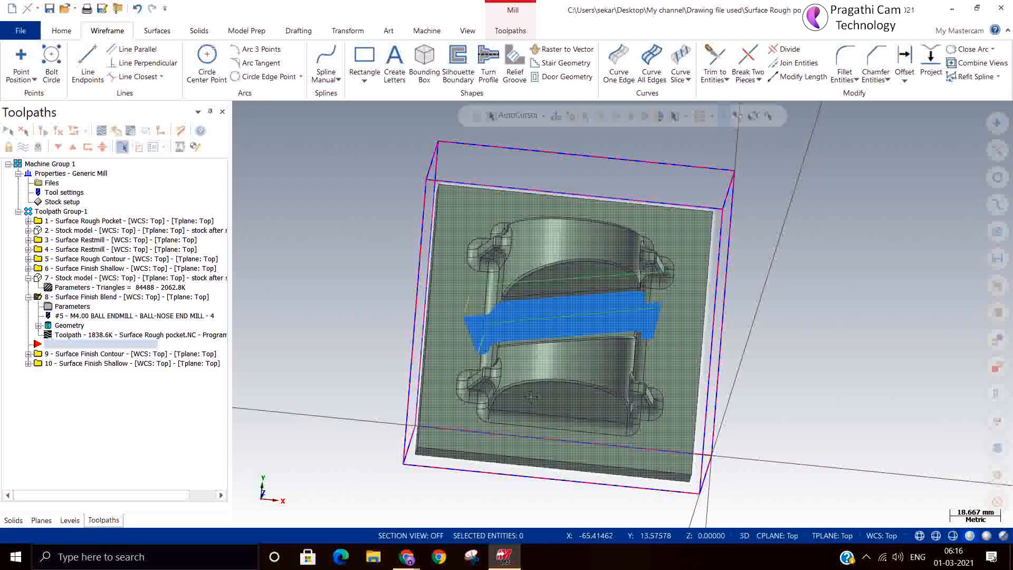
Examine the blend toolpath along the valley, particularly where it runs past the valley's end onto the side walls and base
scroll(484, 331, up, 4)
scroll(481, 306, up, 2)
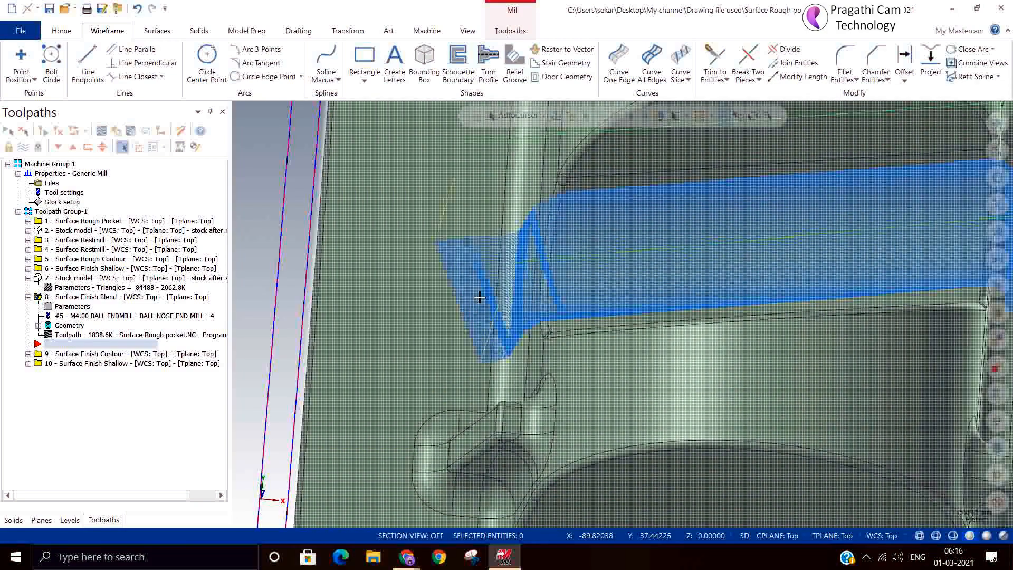
middle_drag(480, 299, 473, 331)
scroll(511, 262, down, 1)
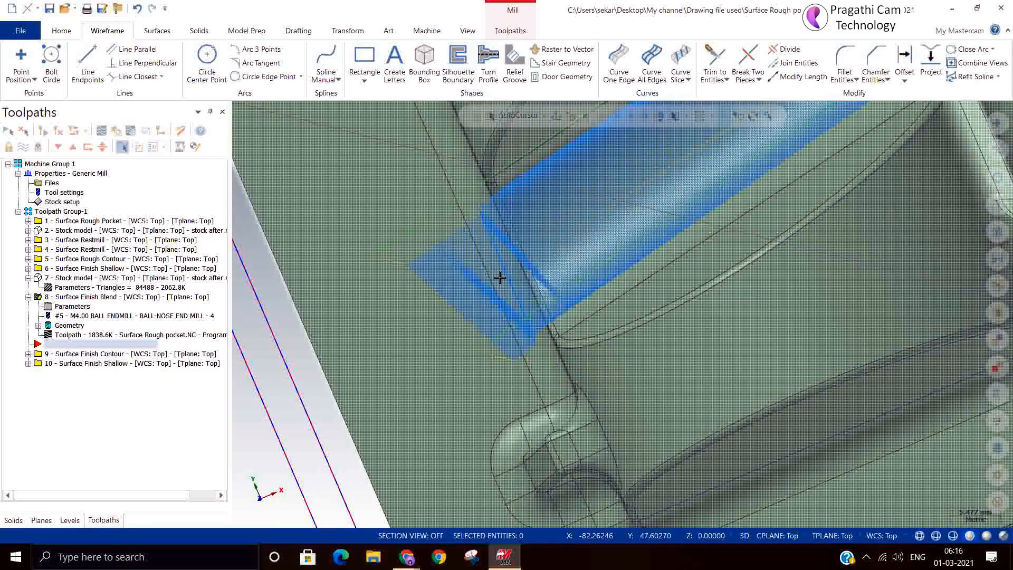
scroll(513, 261, up, 2)
middle_drag(512, 261, 525, 239)
mouse_move(591, 234)
middle_down()
mouse_move(596, 240)
mouse_move(496, 303)
mouse_move(532, 338)
mouse_move(591, 327)
mouse_move(621, 337)
middle_up()
scroll(533, 338, down, 5)
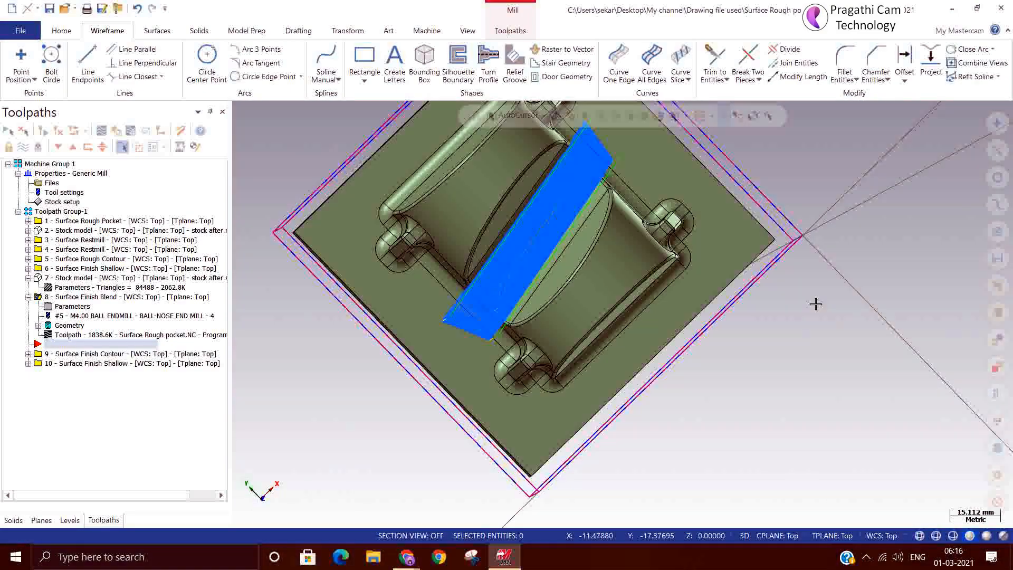
Examine the blend toolpath's coverage of the valley from the top, at an angle and in isometric view
right_click(846, 296)
click(825, 369)
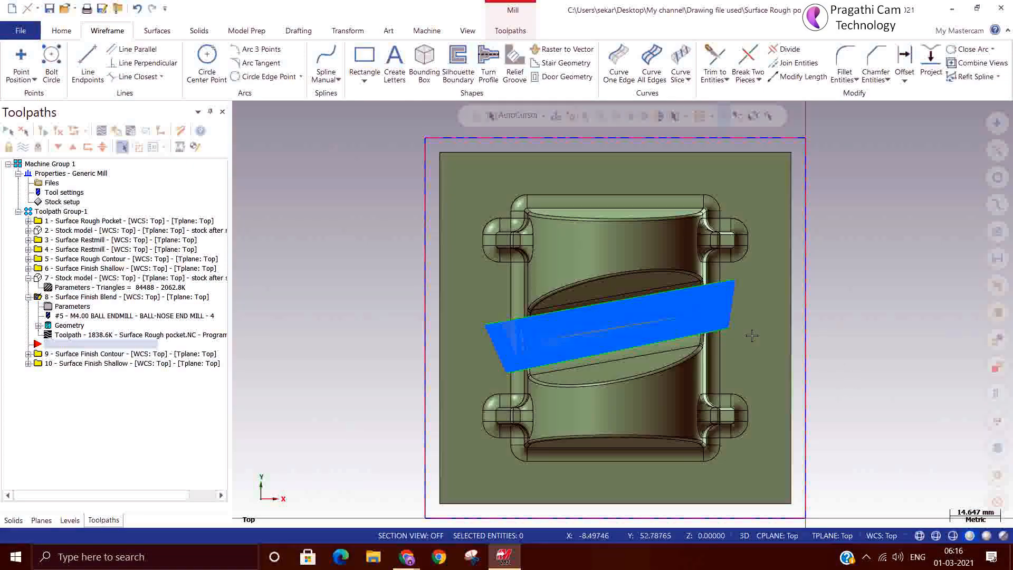
scroll(734, 339, up, 3)
middle_drag(732, 336, 307, 221)
scroll(708, 281, up, 3)
scroll(813, 360, down, 3)
scroll(810, 357, down, 2)
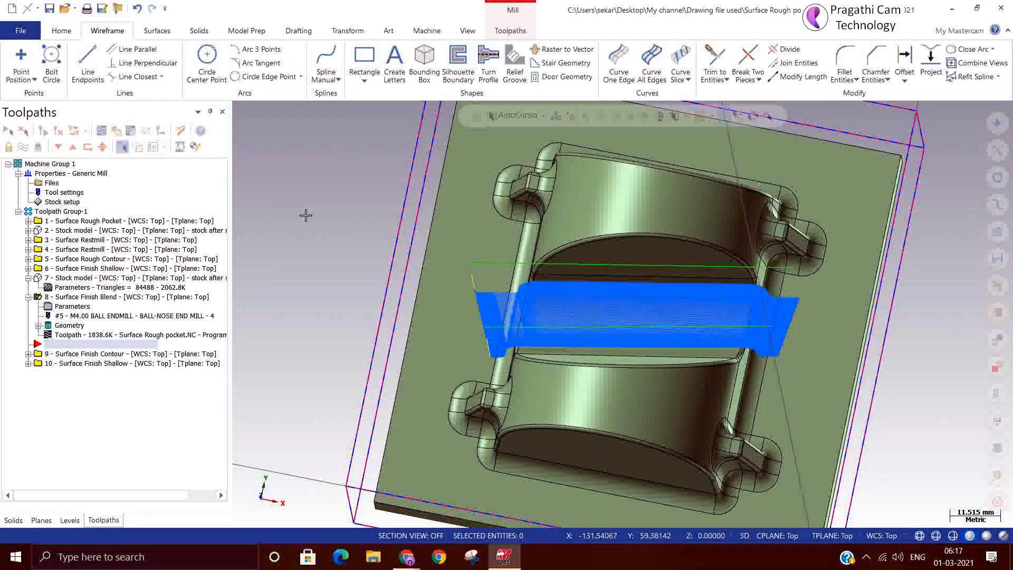
right_click(308, 219)
click(336, 332)
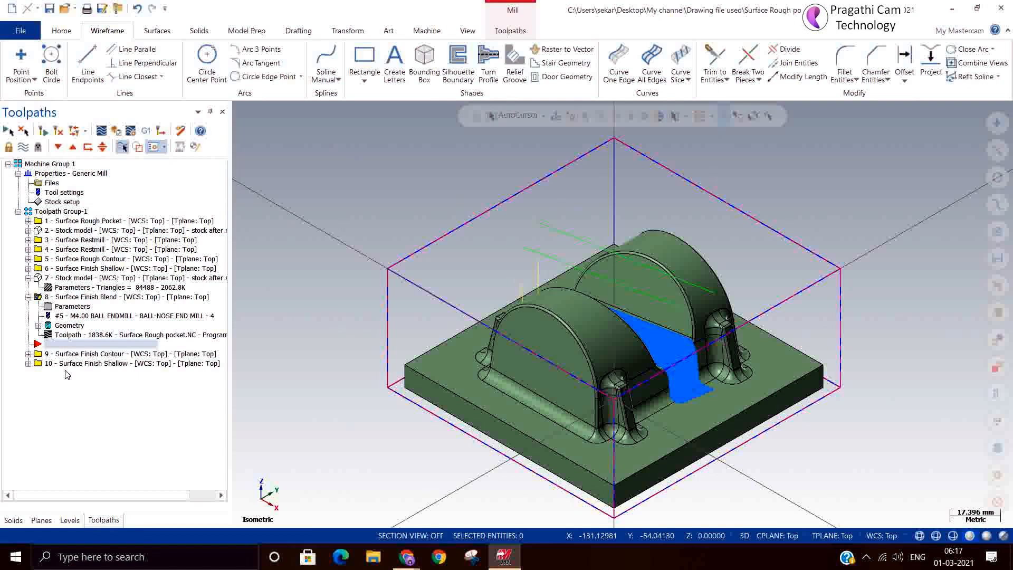
Move the Surface Finish Blend operation after Surface Finish Shallow and place the insert marker at the end of the operation list
click(28, 297)
drag(60, 299, 60, 341)
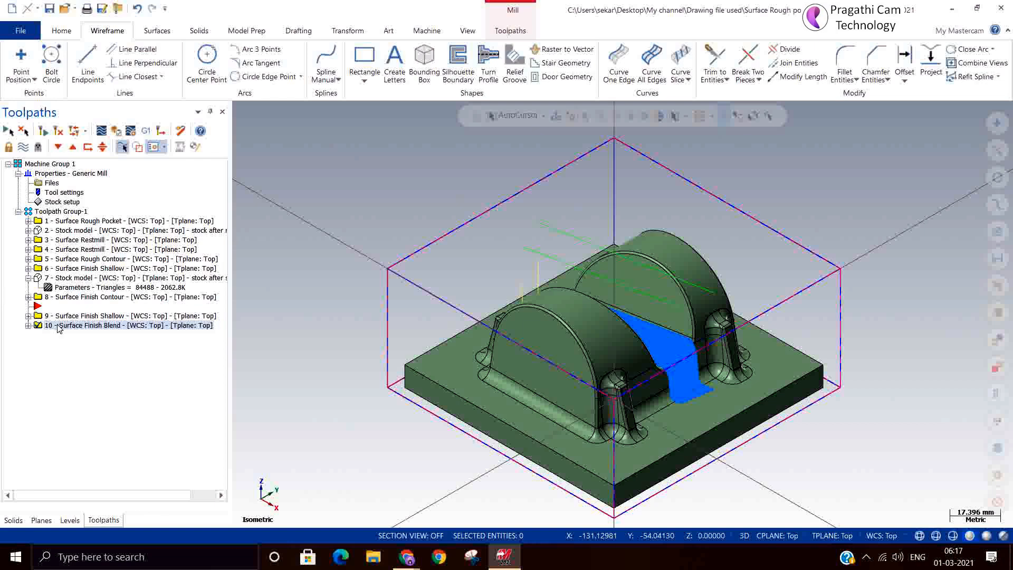
drag(36, 307, 30, 331)
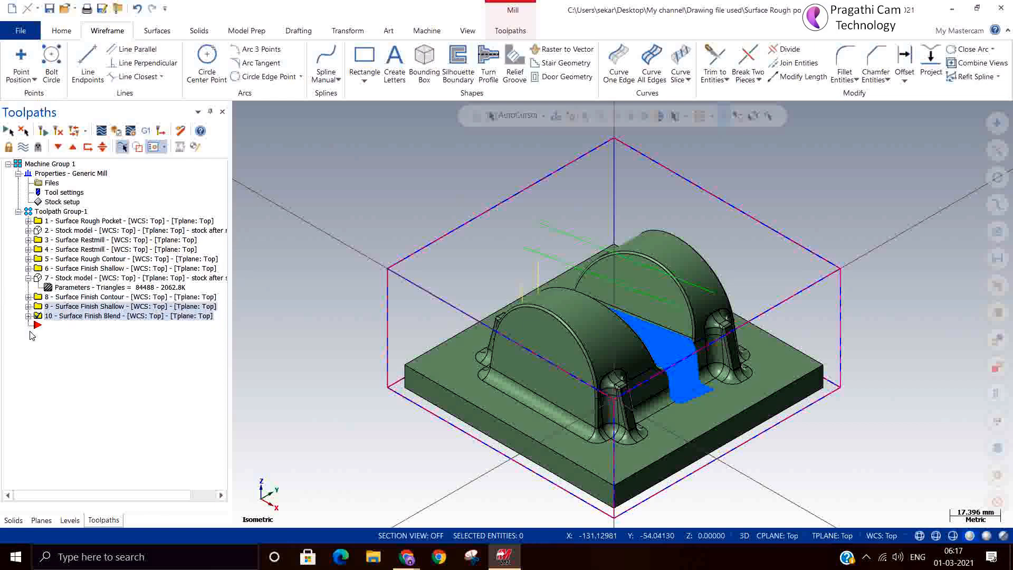
Select the Surface Finish Contour, Surface Finish Shallow and Surface Finish Blend operations and run their verification in the simulator
click(39, 299)
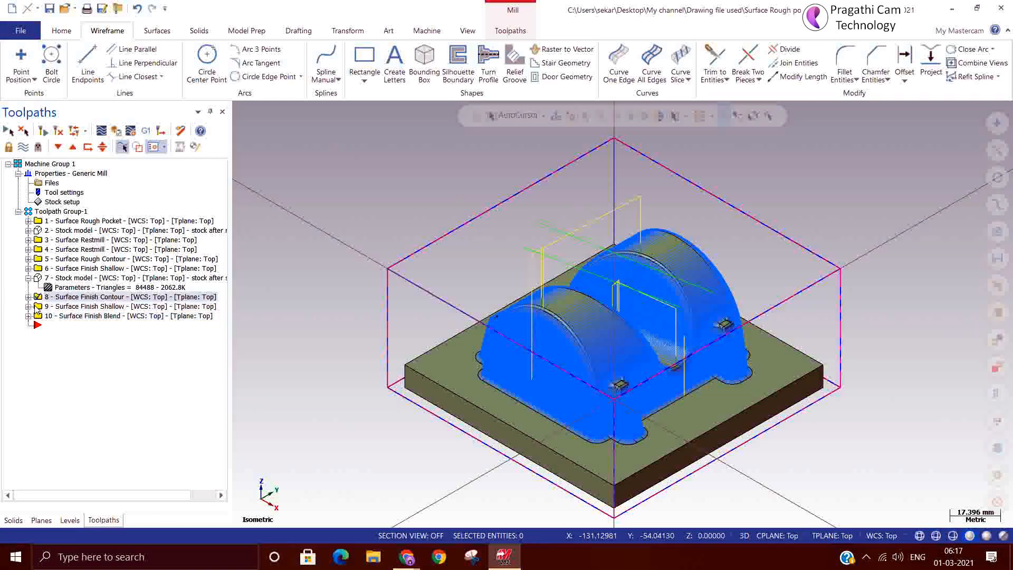
ctrl+click(38, 305)
ctrl+click(37, 315)
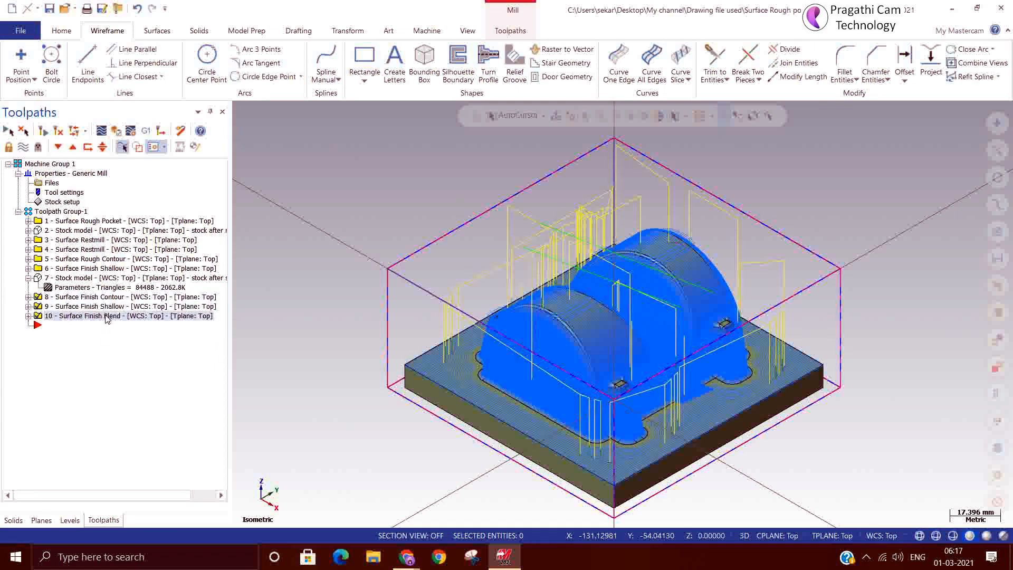
click(116, 131)
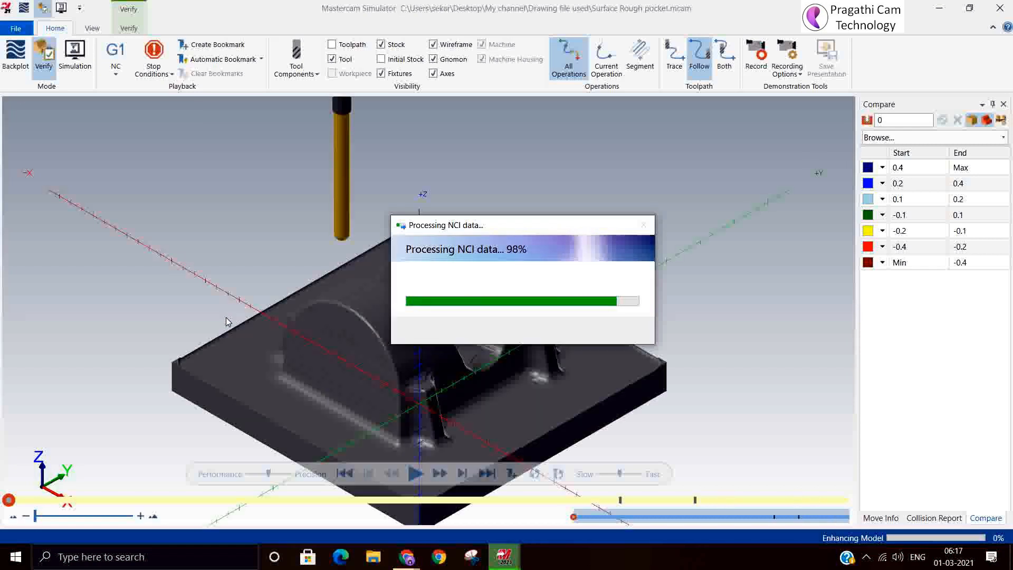
click(416, 474)
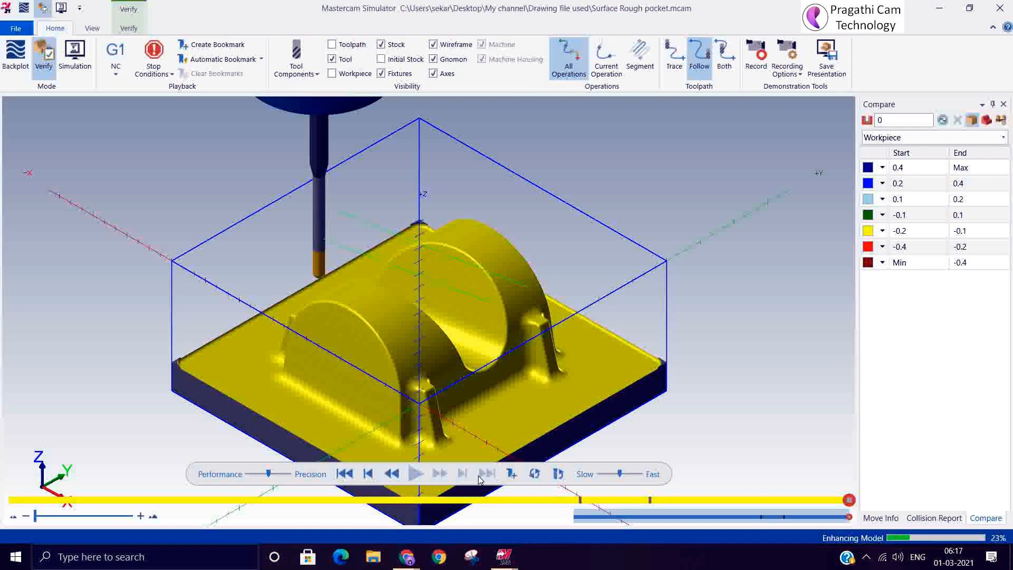
Inspect the simulated valley surface and compare the machined stock against the workpiece
middle_drag(396, 403, 383, 412)
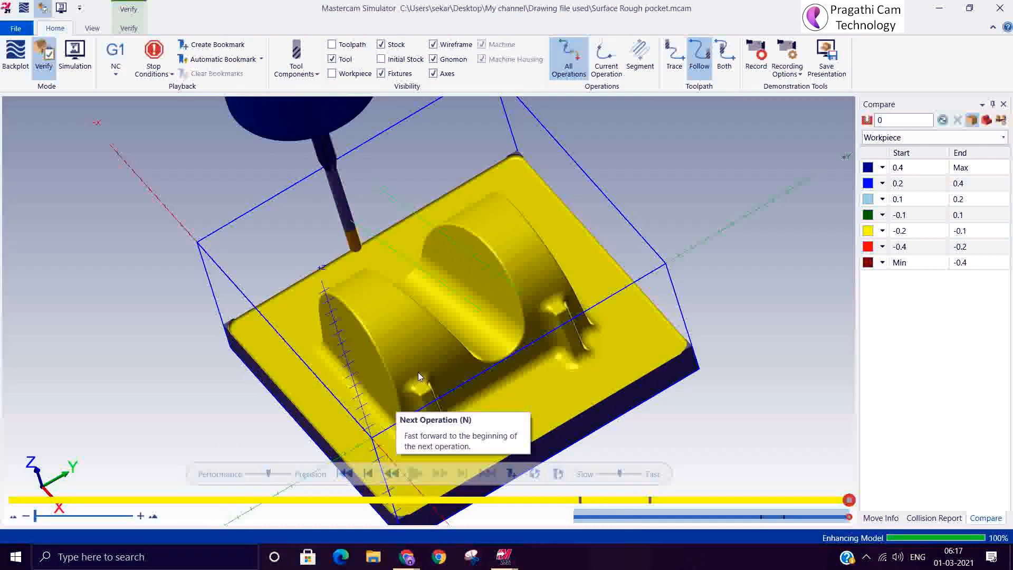
scroll(418, 373, up, 5)
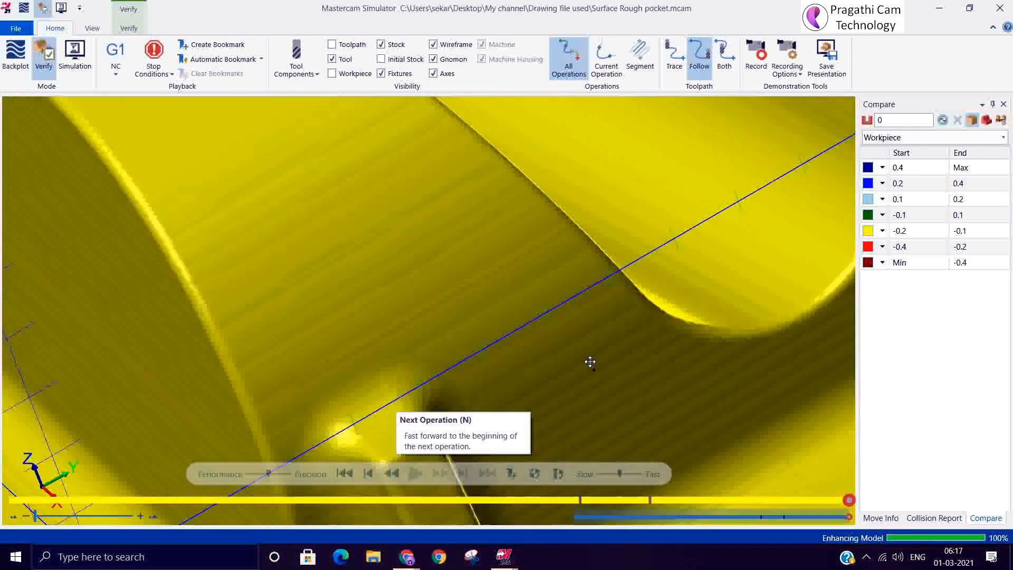
scroll(588, 363, down, 5)
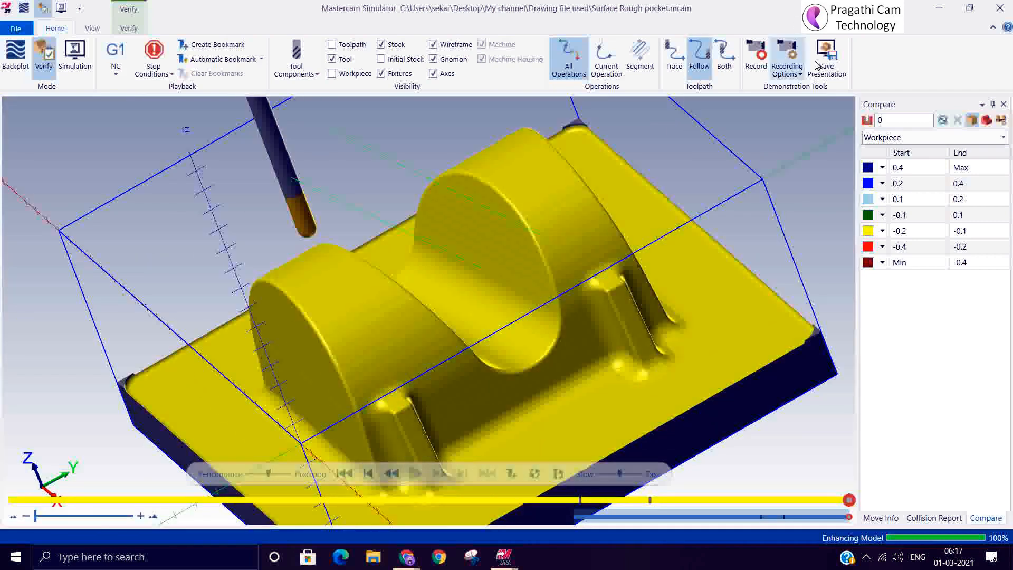
click(943, 121)
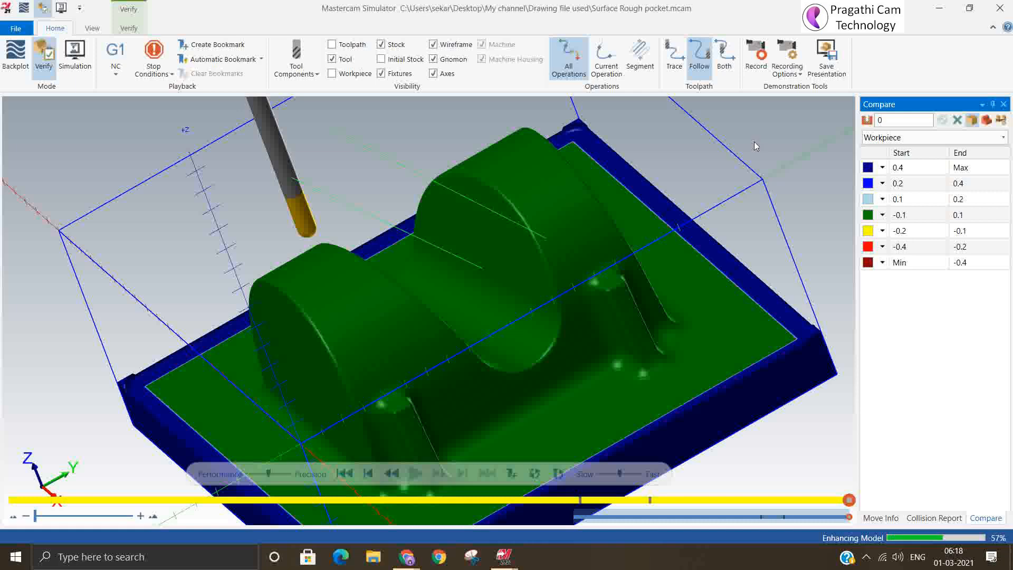
Examine the comparison colours on the valley, ribs, corner fillets and base, and close the simulator
middle_drag(773, 174, 801, 180)
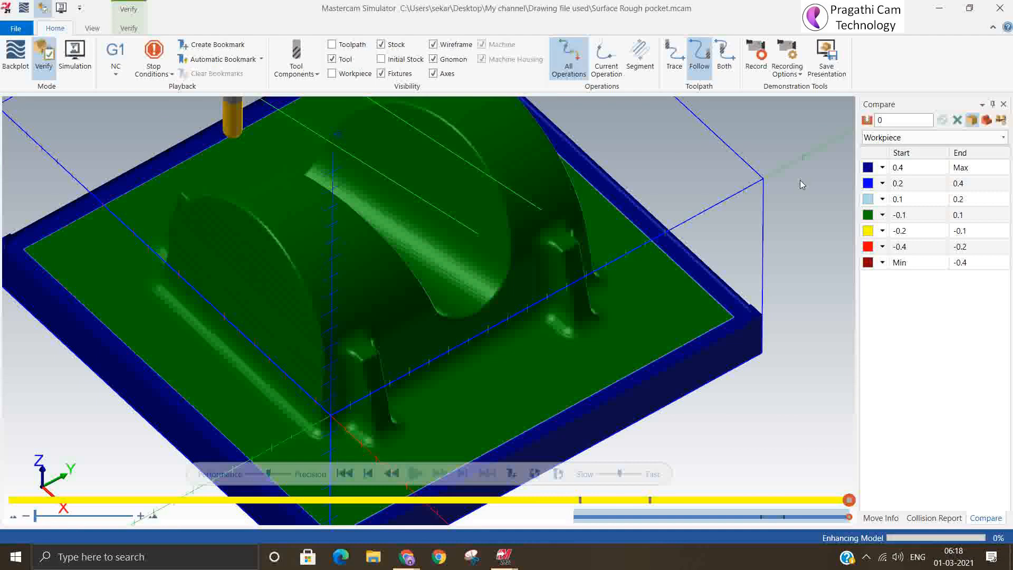
scroll(683, 179, down, 3)
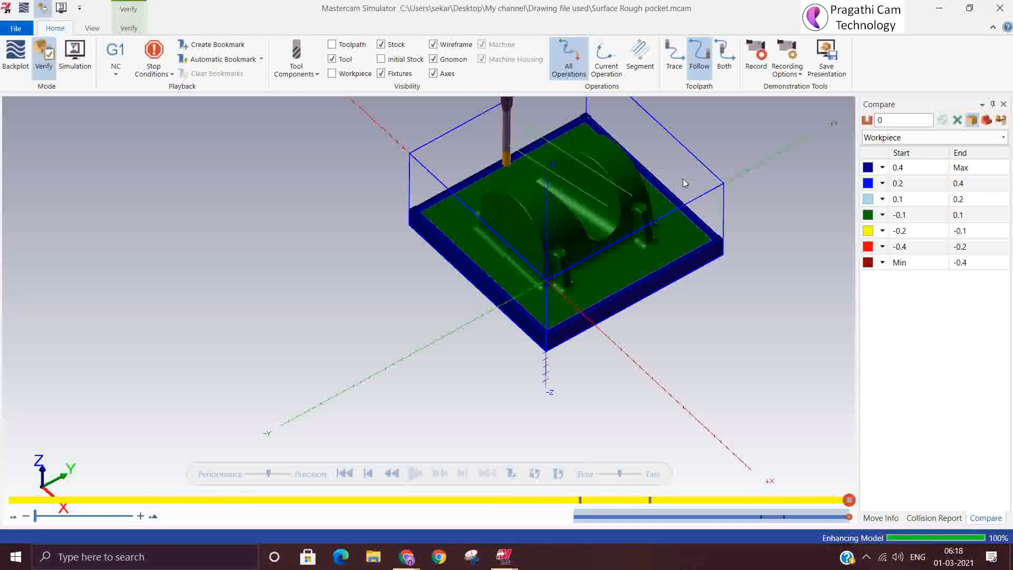
drag(858, 247, 791, 248)
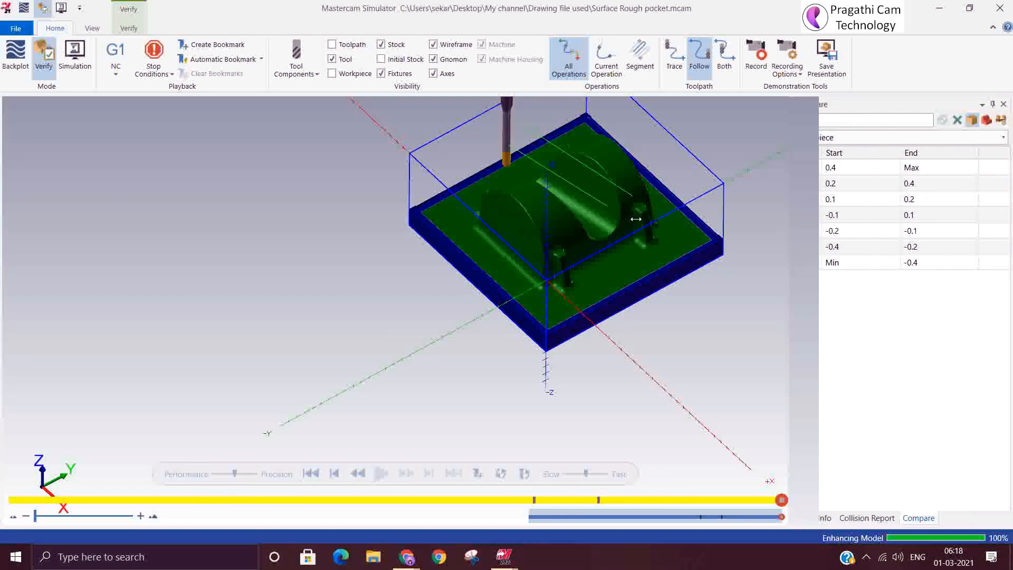
scroll(516, 281, up, 5)
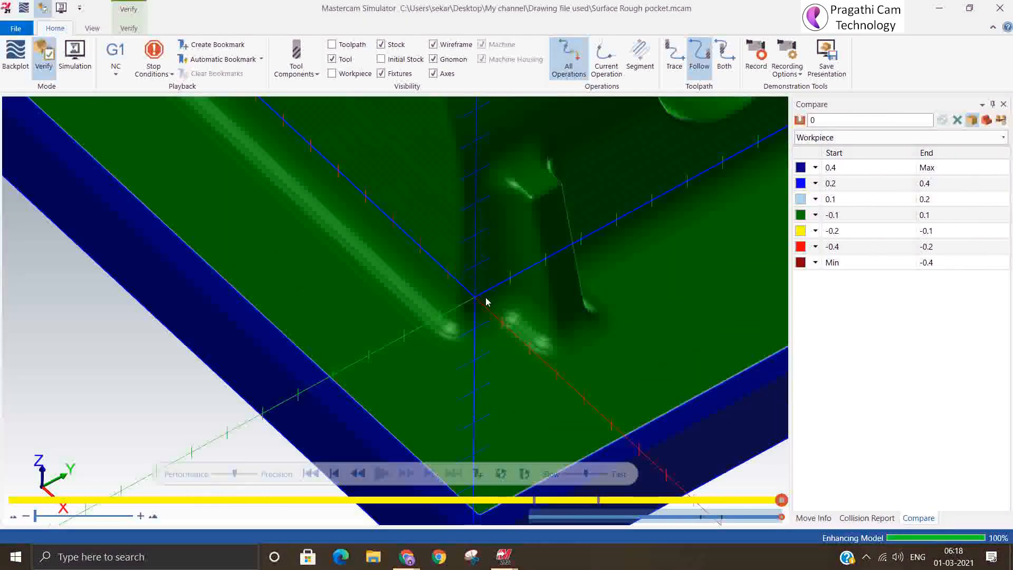
scroll(481, 335, down, 5)
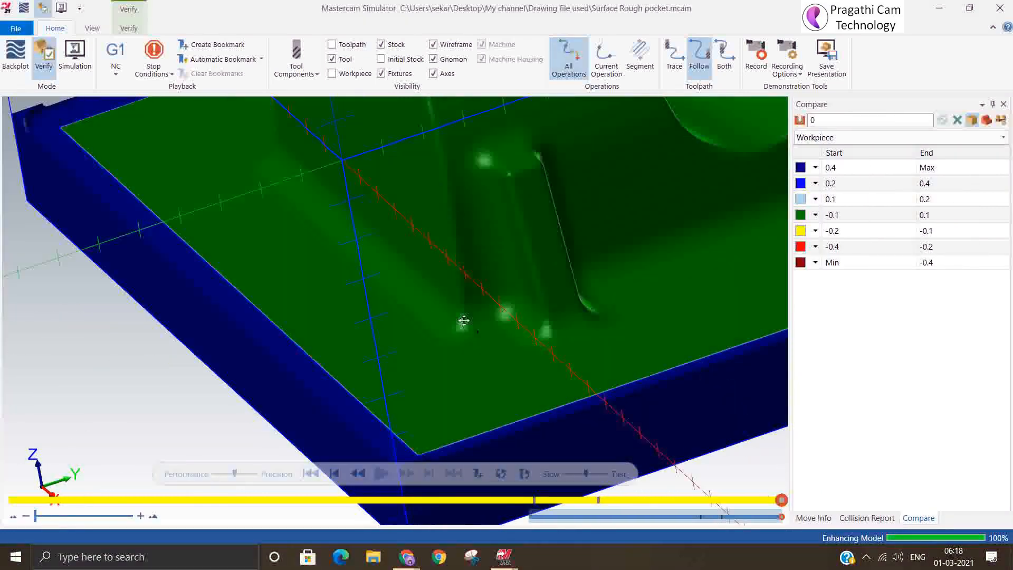
scroll(479, 335, down, 2)
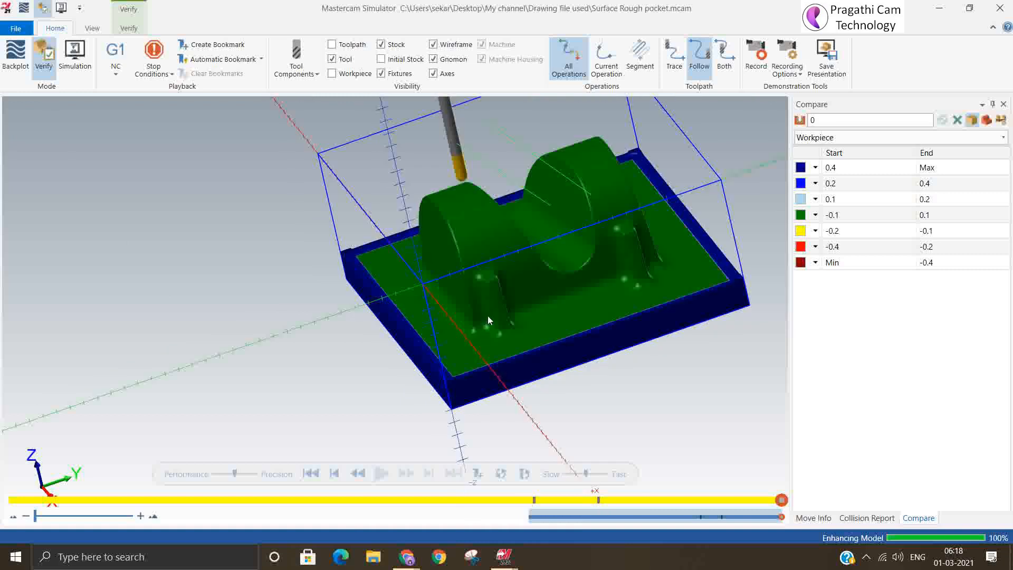
right_click(271, 253)
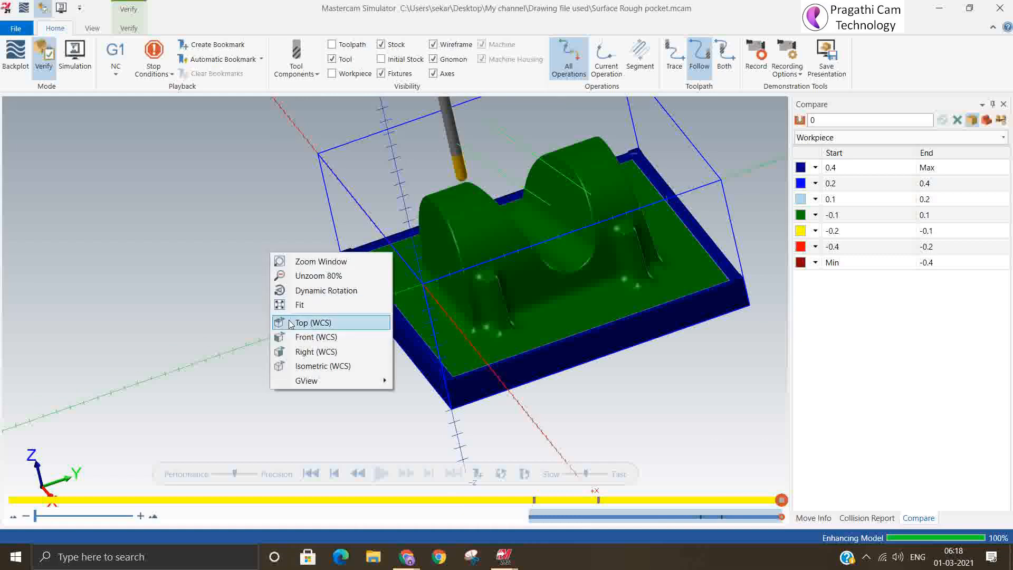
click(310, 366)
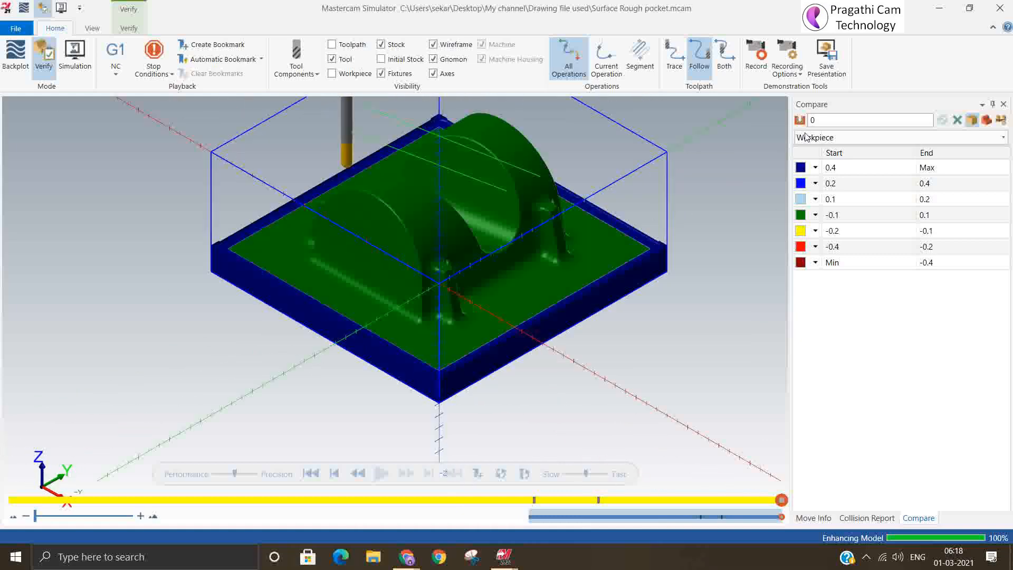
click(1000, 8)
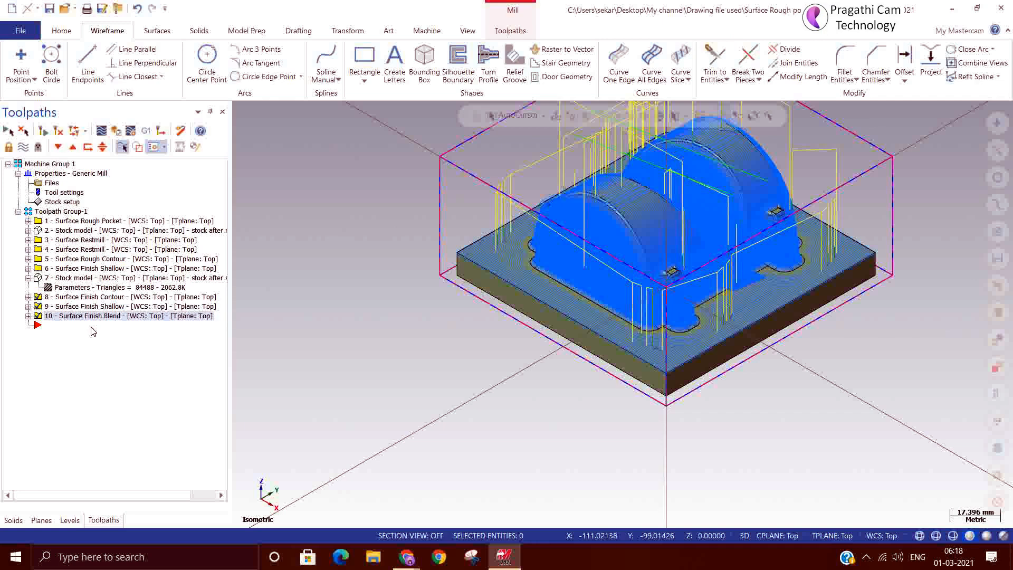
right_click(135, 345)
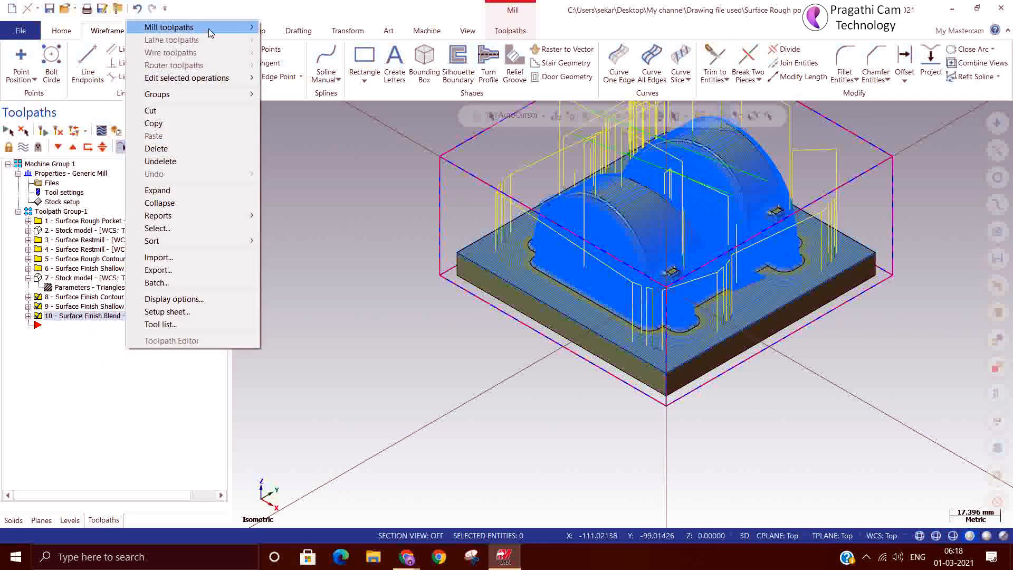
mouse_move(210, 32)
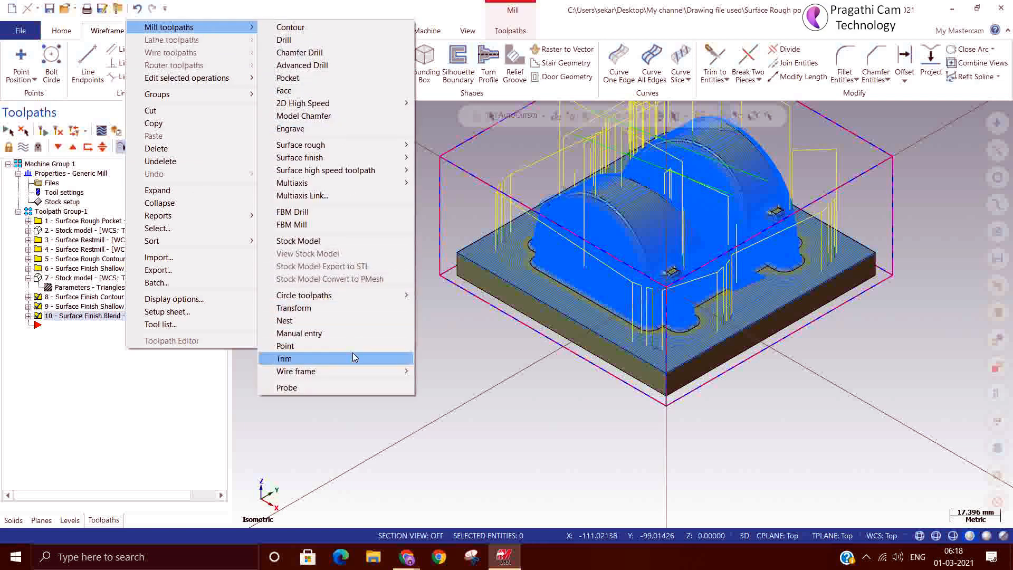
mouse_move(330, 157)
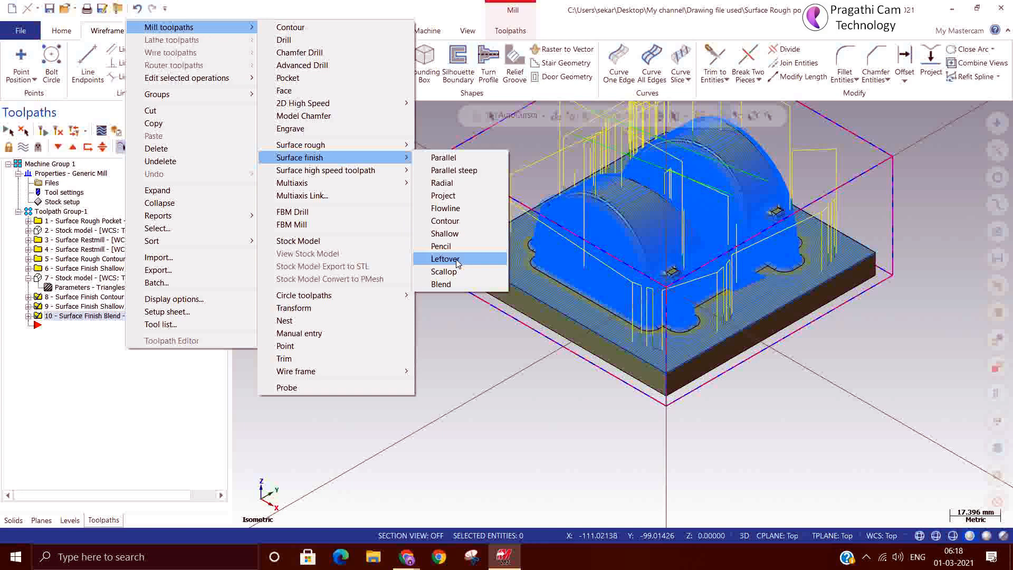
click(221, 337)
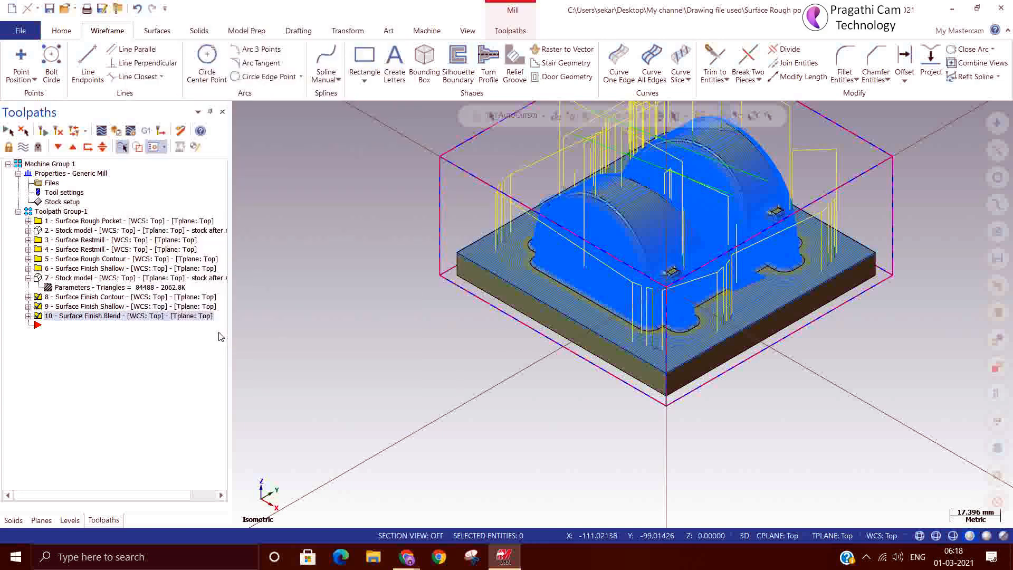